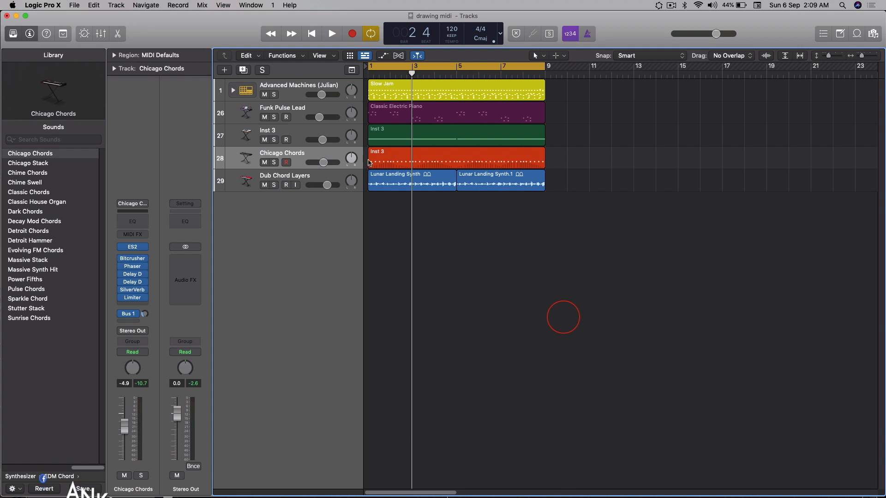
# Open the Inst 3 region on the Chicago Chords track in the Step Editor.
pyautogui.click(268, 163)
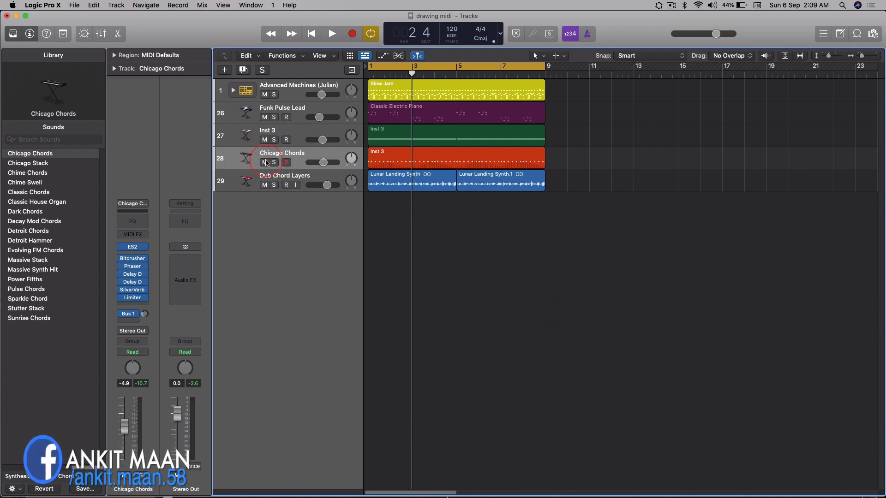
pyautogui.click(302, 157)
pyautogui.click(402, 155)
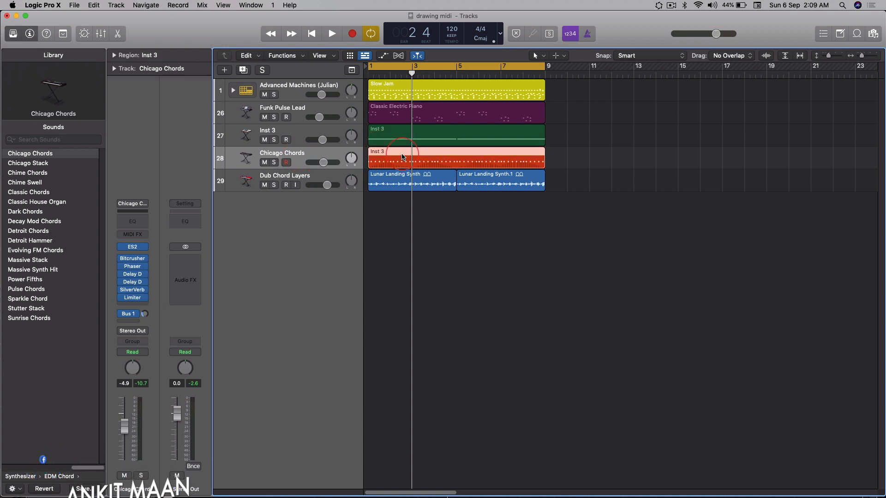
pyautogui.click(399, 158)
pyautogui.click(415, 157)
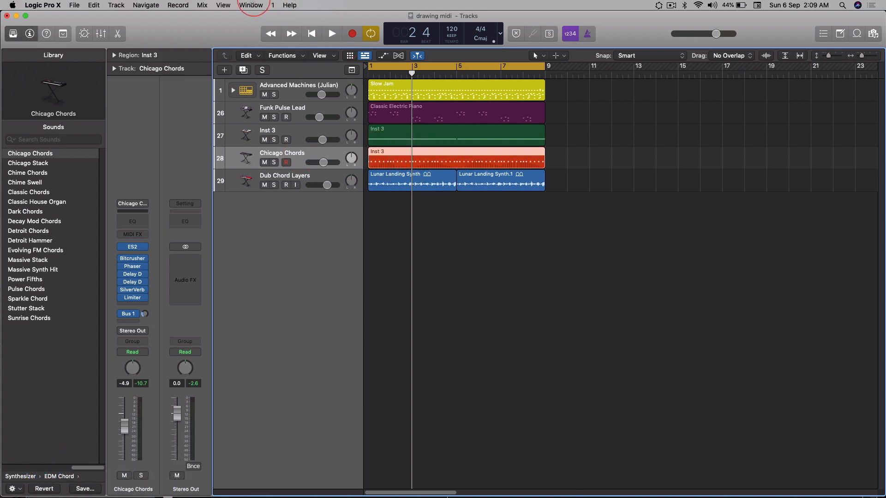
pyautogui.click(247, 4)
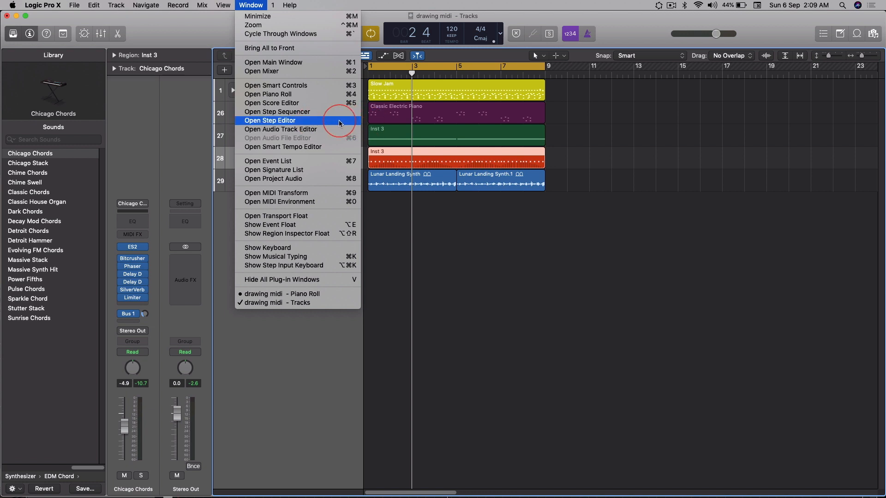
pyautogui.click(269, 120)
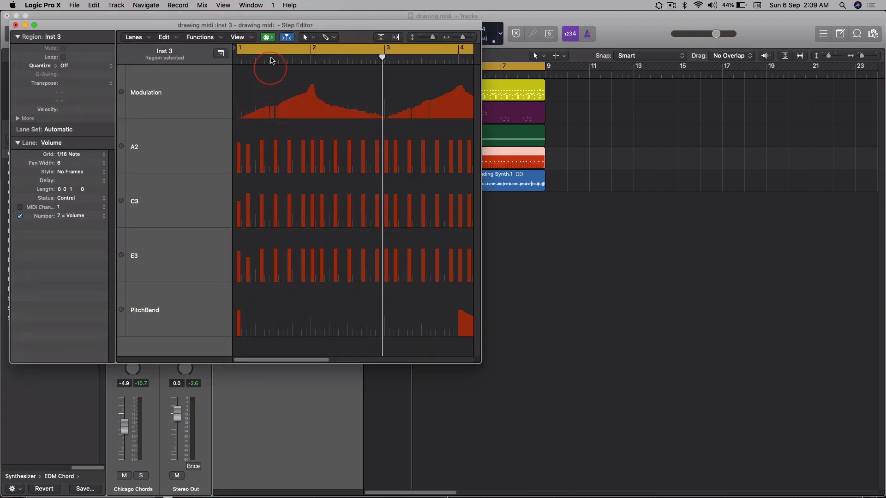
# Reposition and enlarge the Step Editor window so that the region's eight bars and all its lanes fit.
pyautogui.moveTo(278, 27); pyautogui.dragTo(426, 102)
pyautogui.moveTo(628, 438); pyautogui.dragTo(812, 451)
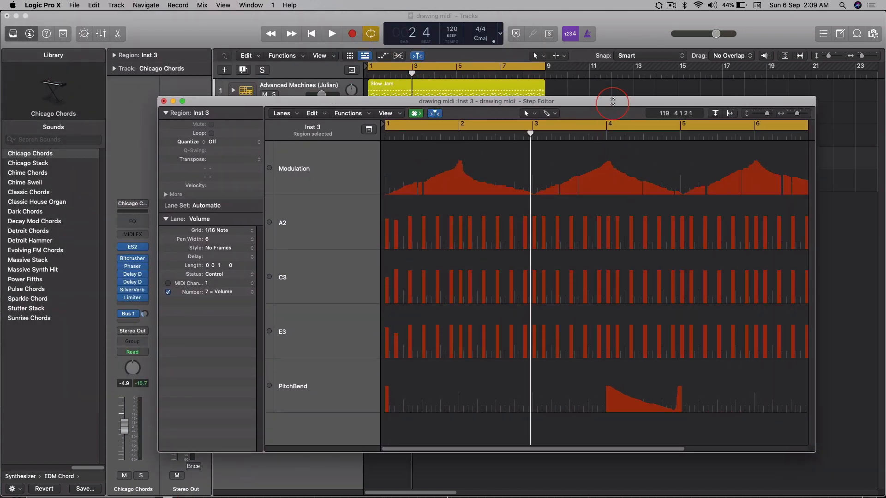
pyautogui.moveTo(612, 101); pyautogui.dragTo(587, 184)
pyautogui.click(449, 165)
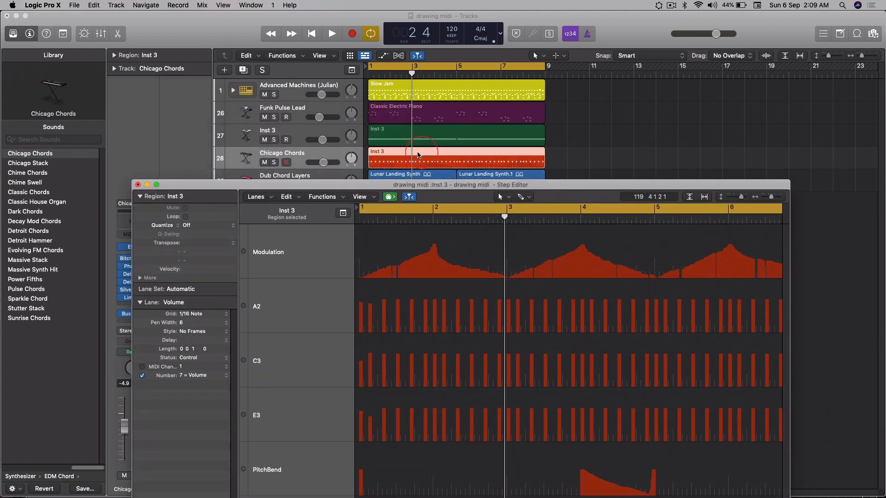
pyautogui.click(470, 181)
pyautogui.moveTo(470, 183); pyautogui.dragTo(406, 62)
pyautogui.moveTo(722, 412); pyautogui.dragTo(857, 487)
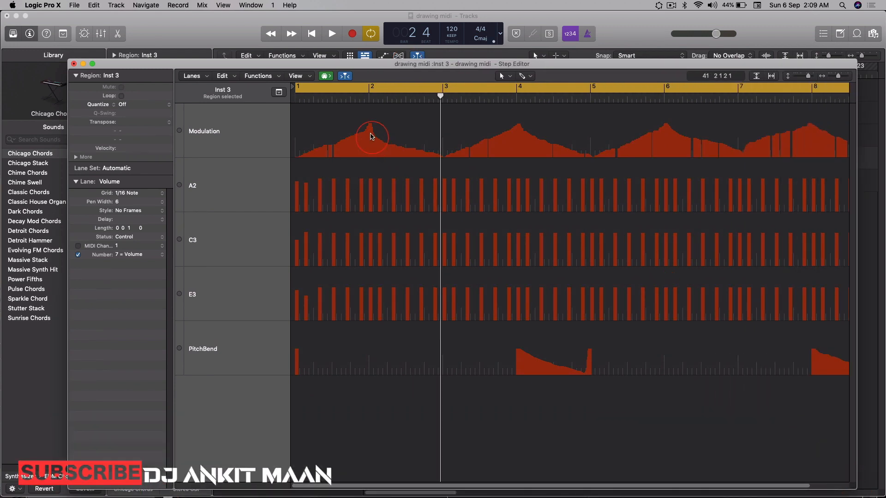
pyautogui.moveTo(500, 72); pyautogui.dragTo(469, 55)
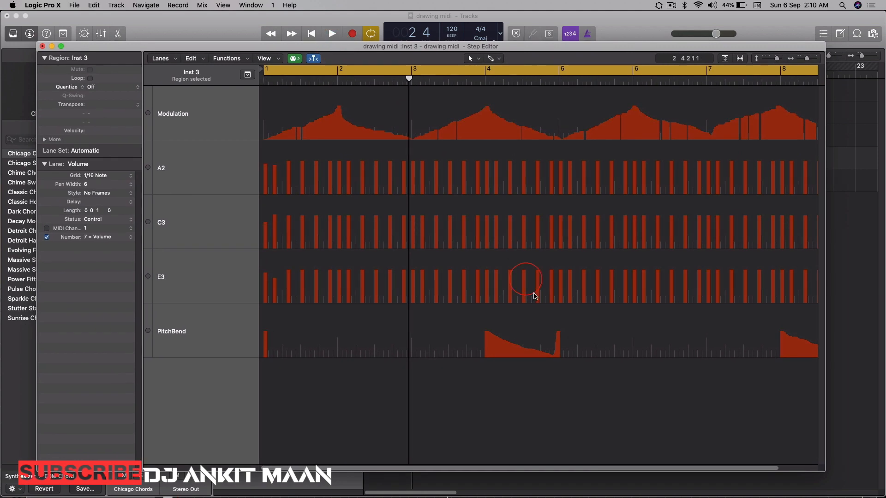
pyautogui.moveTo(824, 472); pyautogui.dragTo(859, 496)
pyautogui.click(520, 277)
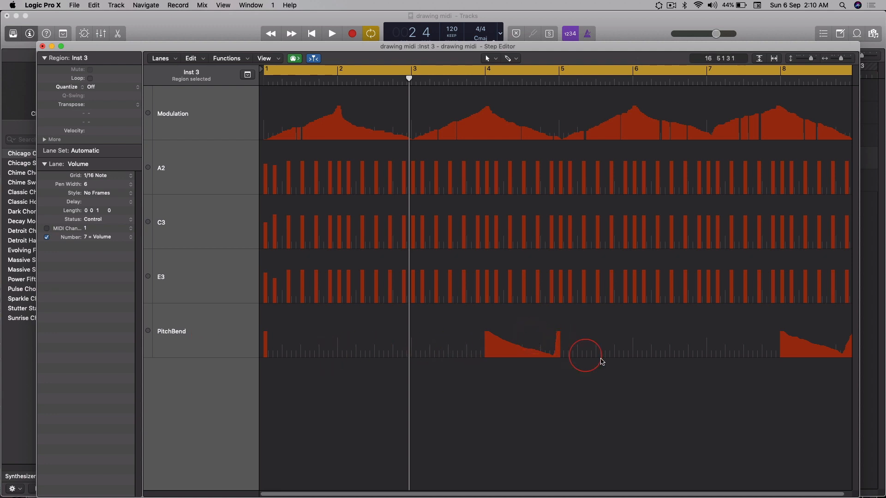
pyautogui.hscroll(1, 628, 362)
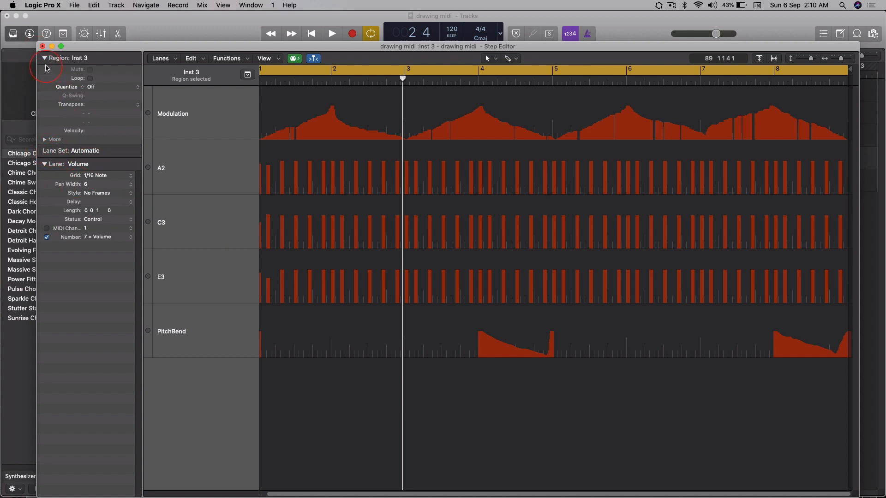
# Switch the lane set to MIDI Controls and enlarge the lanes so all eight bars fill the editor.
pyautogui.click(103, 156)
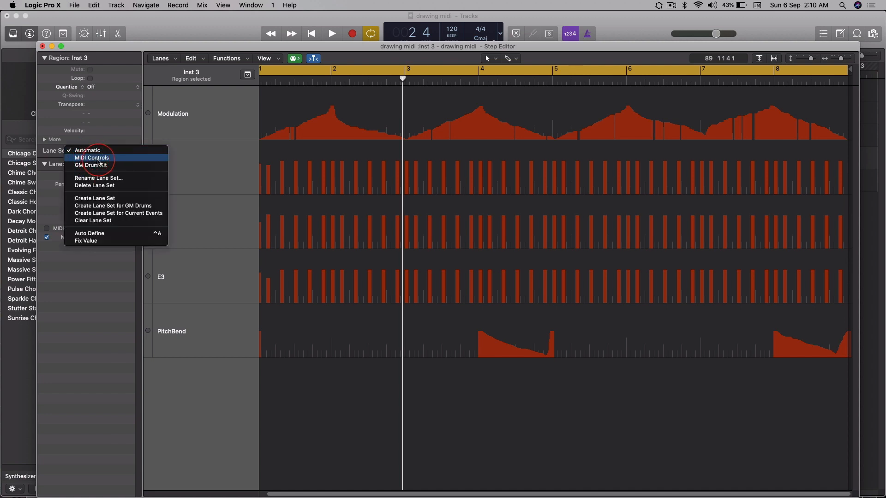
pyautogui.click(98, 161)
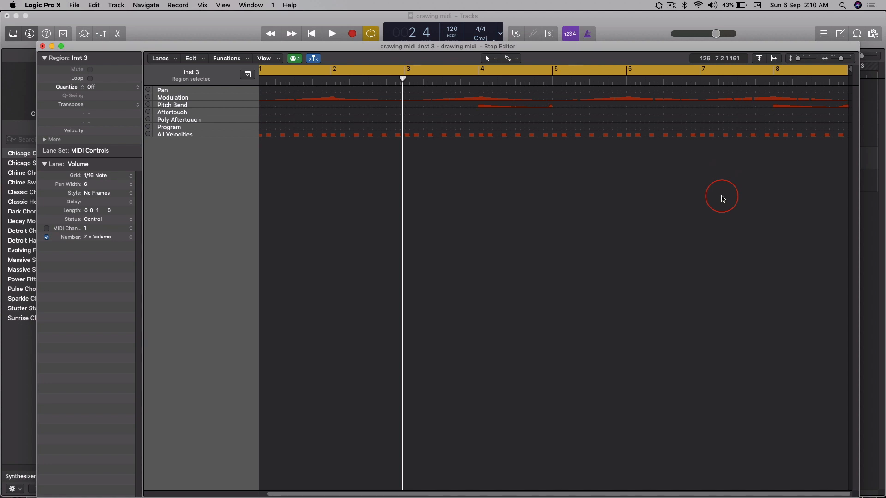
pyautogui.press('super+Right')
pyautogui.press('super+Right')
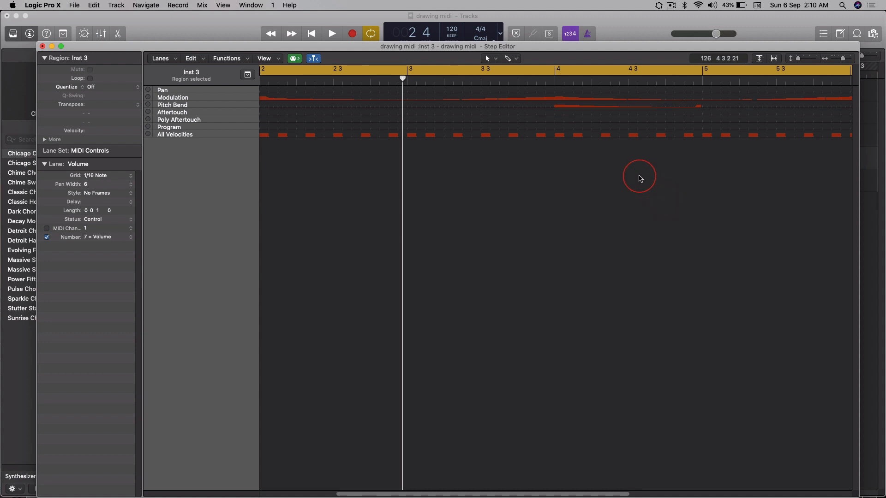
pyautogui.press('Down')
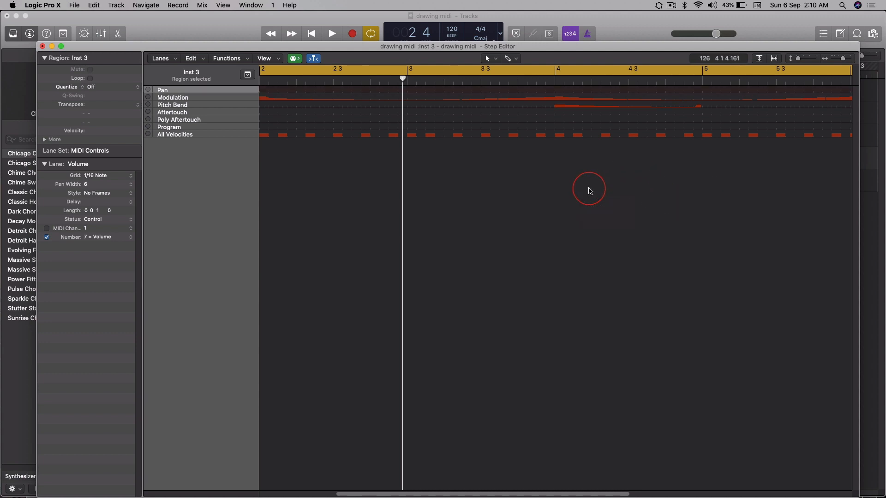
pyautogui.press('super+Left')
pyautogui.press('super+Left')
pyautogui.press('super+Left')
pyautogui.press('super+Left')
pyautogui.press('super+Right')
pyautogui.press('super+Right')
pyautogui.press('super+Right')
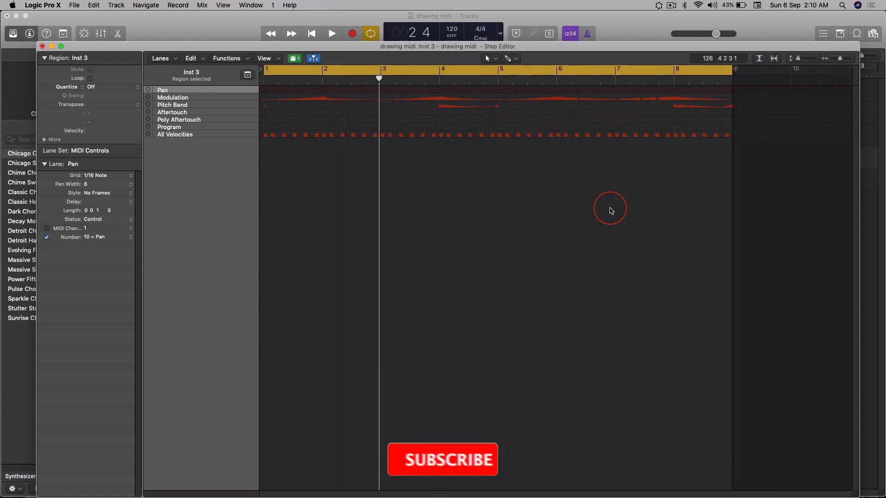
pyautogui.moveTo(800, 64); pyautogui.dragTo(813, 61)
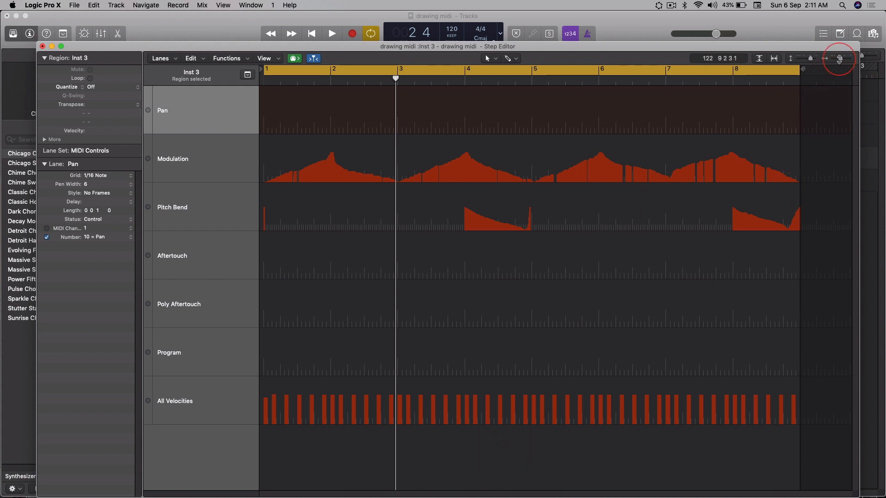
pyautogui.moveTo(836, 60); pyautogui.dragTo(840, 61)
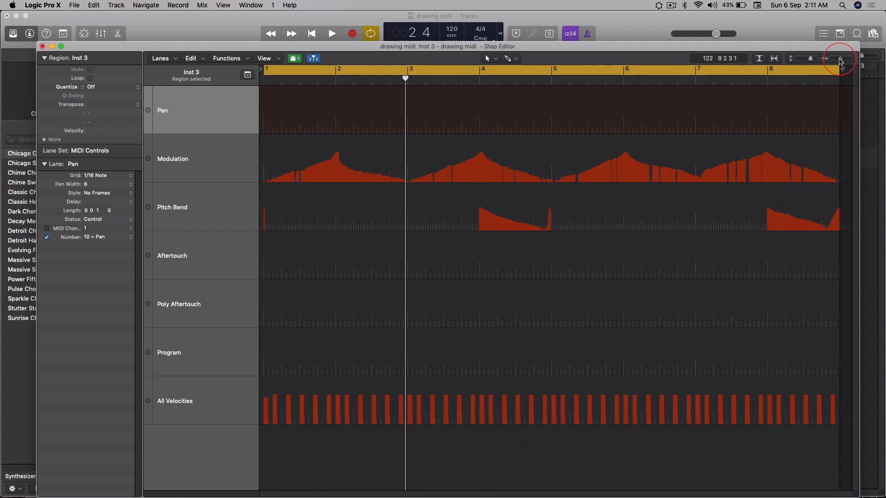
pyautogui.click(409, 230)
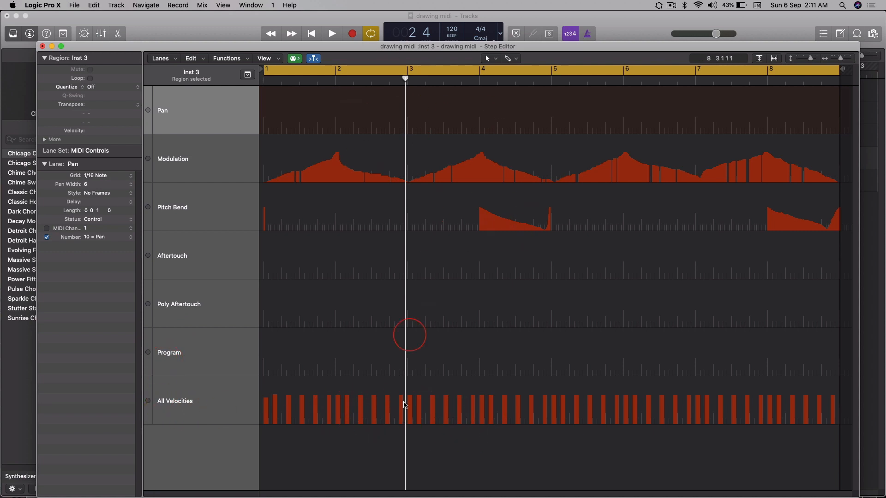
pyautogui.moveTo(349, 46); pyautogui.dragTo(347, 18)
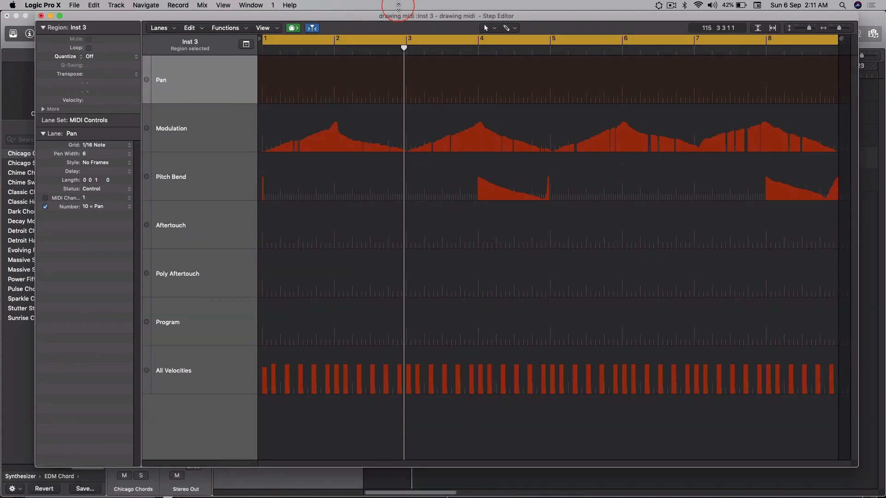
pyautogui.moveTo(400, 18); pyautogui.dragTo(396, 184)
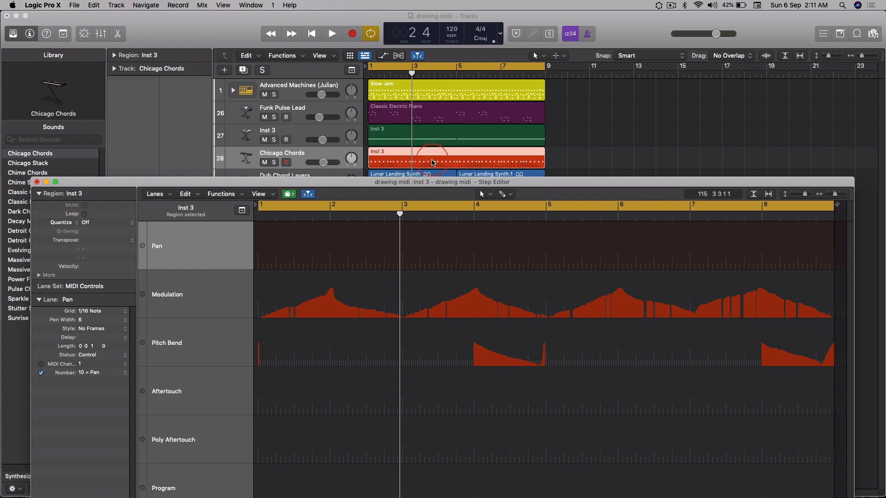
pyautogui.moveTo(410, 183); pyautogui.dragTo(420, 64)
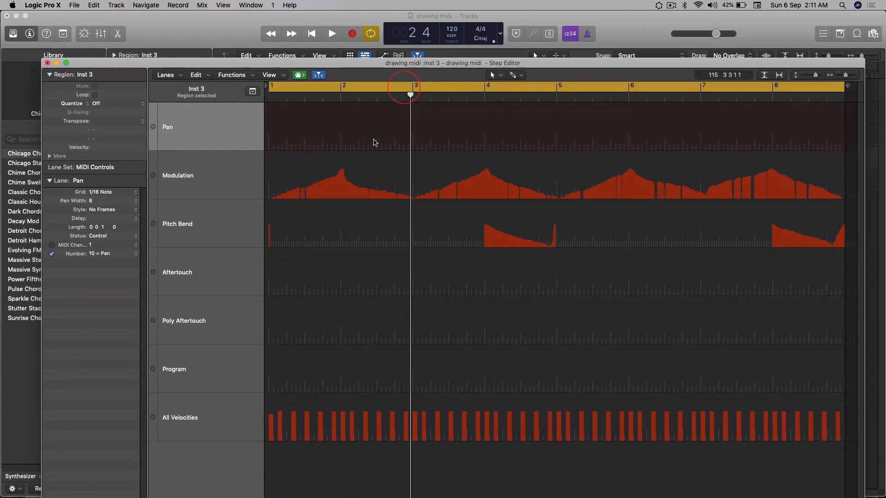
# Select the Modulation lane and redraw its curve freehand with rises and dips from bar 1 to bar 9.
pyautogui.click(181, 187)
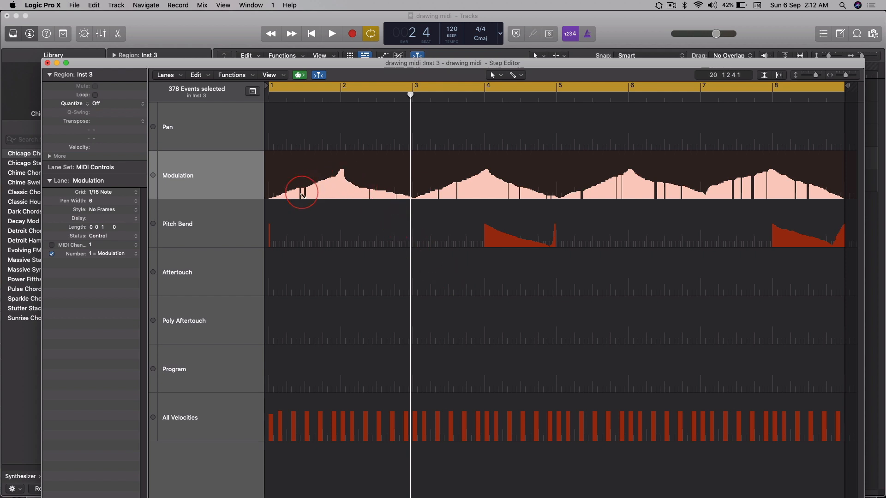
pyautogui.moveTo(277, 197)
pyautogui.mouseDown()
pyautogui.moveTo(347, 165)
pyautogui.moveTo(364, 166)
pyautogui.moveTo(378, 186)
pyautogui.moveTo(428, 186)
pyautogui.moveTo(466, 159)
pyautogui.moveTo(499, 162)
pyautogui.moveTo(531, 182)
pyautogui.moveTo(593, 183)
pyautogui.moveTo(623, 163)
pyautogui.moveTo(627, 144)
pyautogui.moveTo(628, 187)
pyautogui.moveTo(642, 192)
pyautogui.moveTo(671, 182)
pyautogui.moveTo(707, 191)
pyautogui.moveTo(850, 185)
pyautogui.mouseUp()
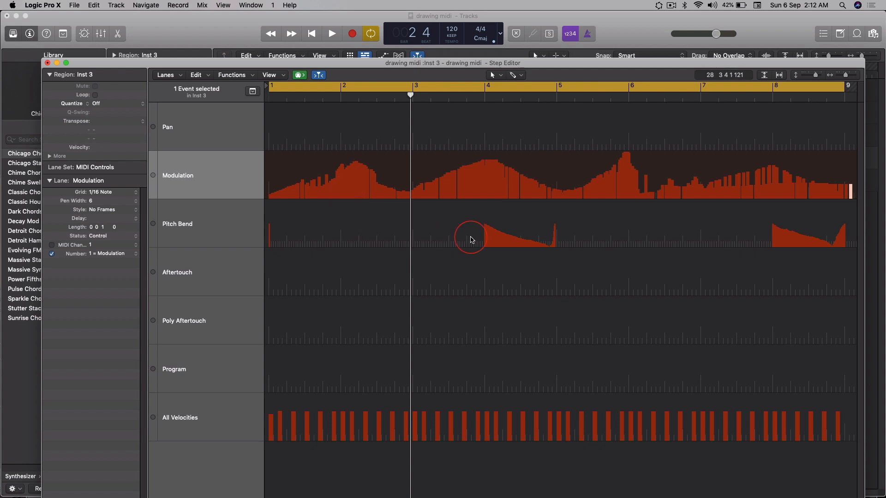
# With the Pencil Tool, draw uneven modulation steps from the middle of bar 1 to the start of bar 4.
pyautogui.click(497, 75)
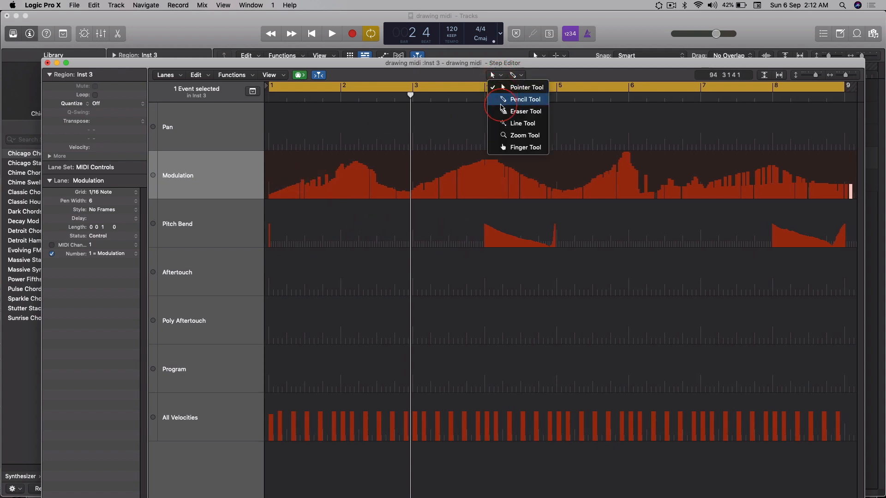
pyautogui.click(501, 102)
pyautogui.moveTo(313, 176)
pyautogui.mouseDown()
pyautogui.moveTo(309, 199)
pyautogui.moveTo(503, 192)
pyautogui.moveTo(477, 190)
pyautogui.moveTo(494, 190)
pyautogui.mouseUp()
pyautogui.press('super+Right')
pyautogui.press('super+Right')
pyautogui.press('super+Right')
pyautogui.press('super+Right')
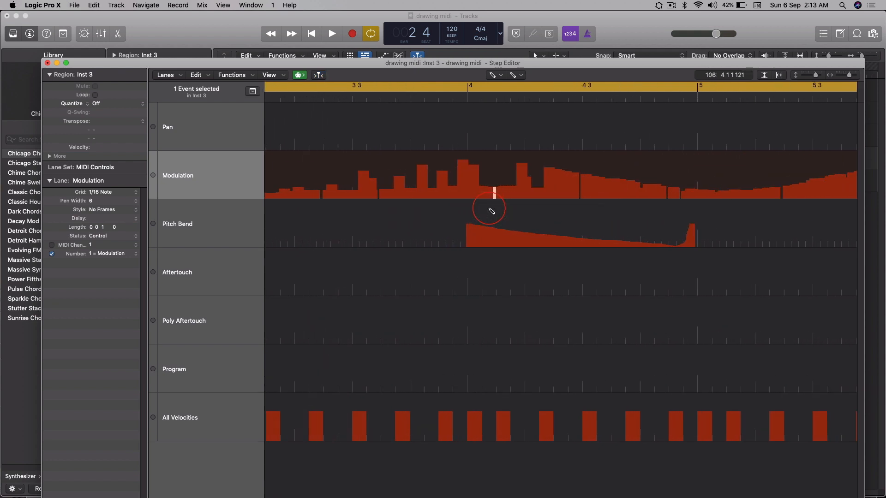
# Draw finer modulation changes at low values around the start of bar 4.
pyautogui.moveTo(465, 197)
pyautogui.mouseDown()
pyautogui.moveTo(456, 187)
pyautogui.moveTo(486, 189)
pyautogui.moveTo(477, 186)
pyautogui.mouseUp()
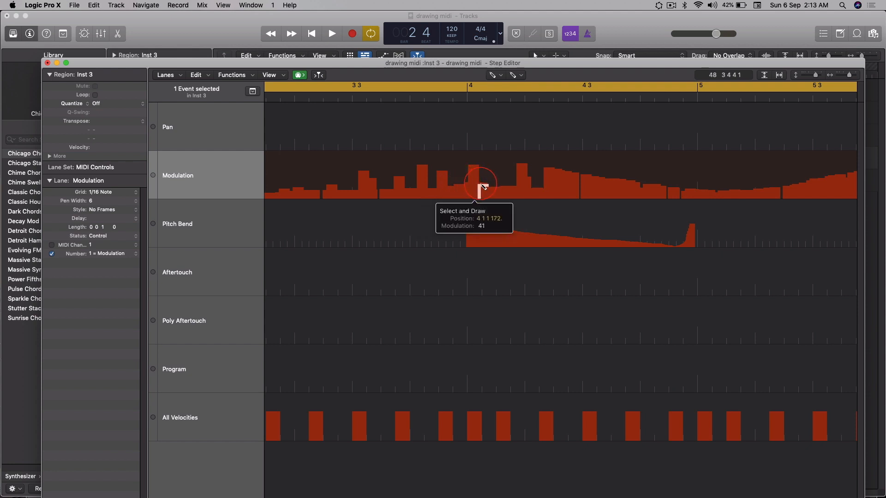
pyautogui.press('super+Right')
pyautogui.press('super+Right')
pyautogui.press('super+Right')
pyautogui.press('super+Right')
pyautogui.press('super+Right')
pyautogui.press('super+Right')
pyautogui.press('super+Left')
pyautogui.moveTo(464, 185); pyautogui.dragTo(507, 190)
pyautogui.press('super+Left')
pyautogui.press('super+Left')
pyautogui.press('super+Left')
pyautogui.press('super+Left')
pyautogui.press('super+Left')
pyautogui.press('super+Left')
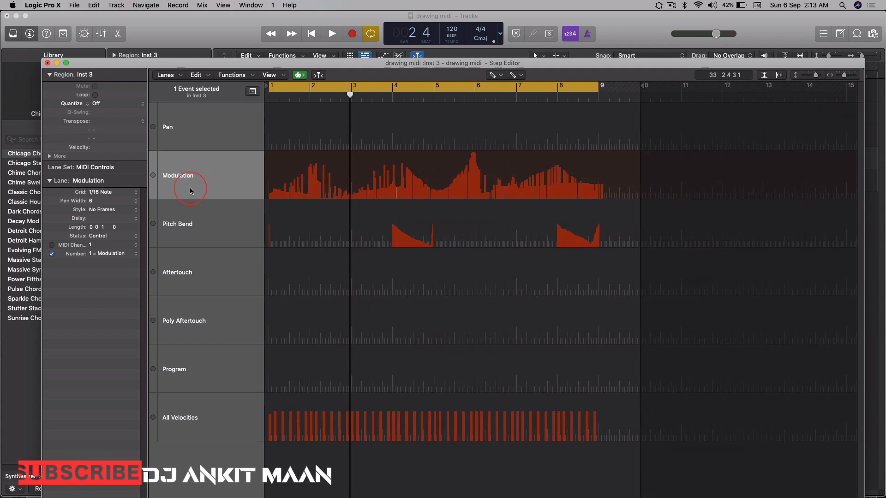
# Set the Modulation lane's grid to 1/8 Note and redraw the curve from bar 1 to just past bar 3.
pyautogui.click(128, 195)
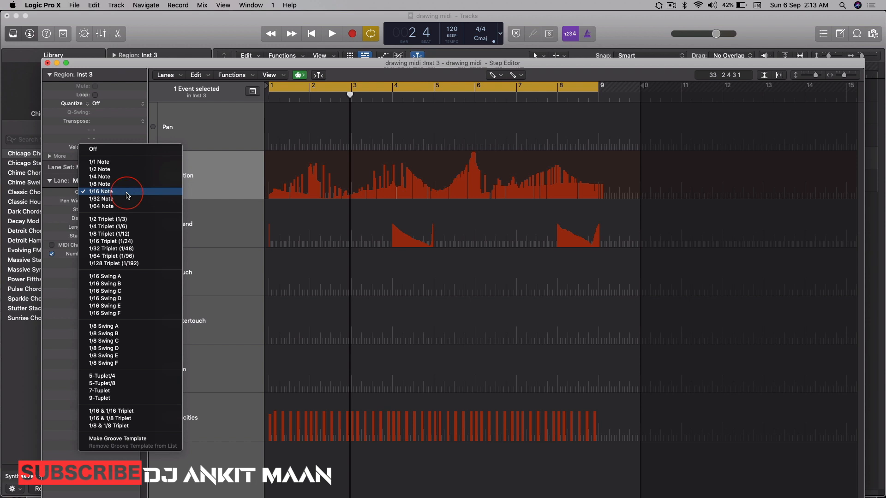
pyautogui.click(127, 184)
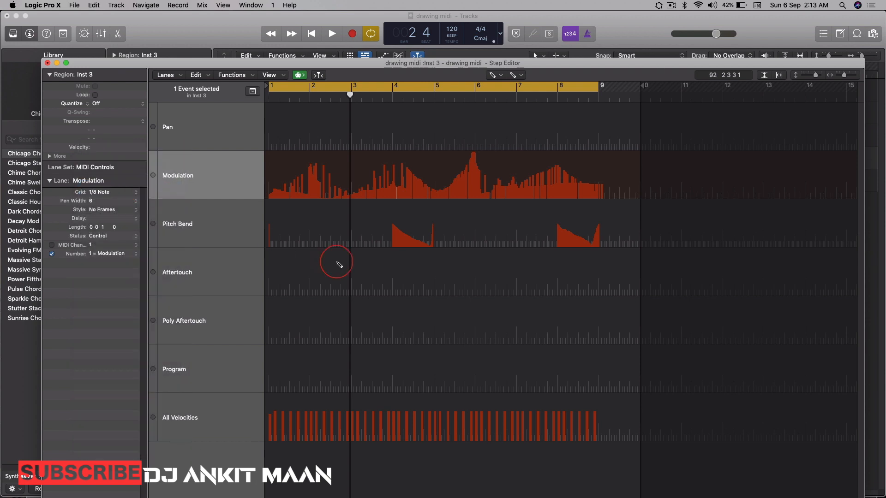
pyautogui.moveTo(279, 193)
pyautogui.mouseDown()
pyautogui.moveTo(338, 159)
pyautogui.moveTo(363, 196)
pyautogui.mouseUp()
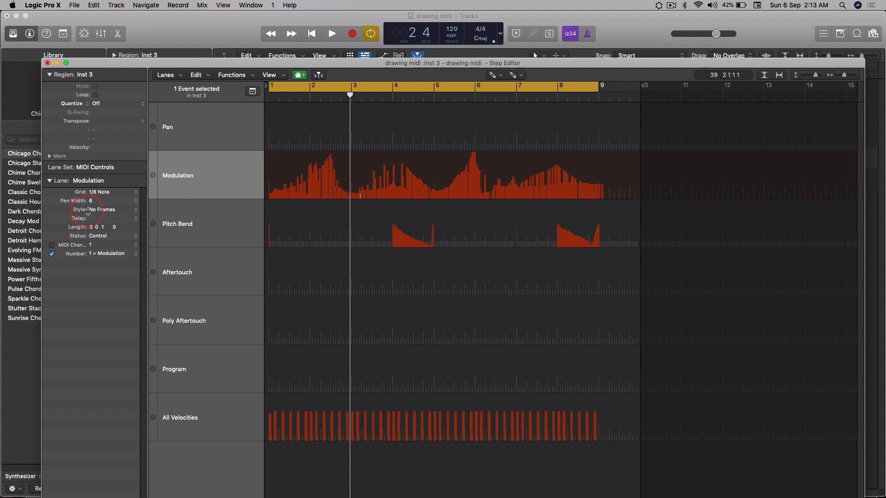
# Set the Modulation lane's grid to 1/32 Note and redraw a denser modulation curve from bar 1 to just past bar 9.
pyautogui.click(134, 194)
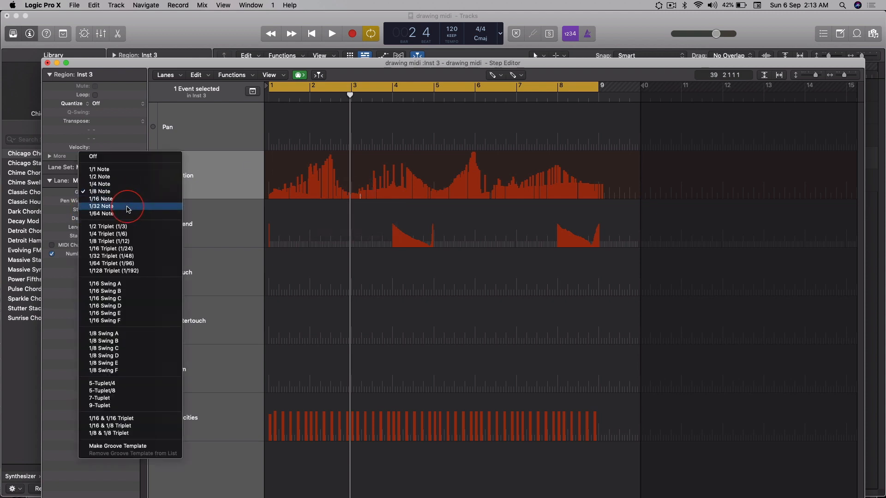
pyautogui.click(301, 218)
pyautogui.moveTo(296, 210)
pyautogui.mouseDown()
pyautogui.moveTo(281, 187)
pyautogui.moveTo(322, 154)
pyautogui.moveTo(346, 181)
pyautogui.moveTo(372, 189)
pyautogui.moveTo(399, 184)
pyautogui.moveTo(410, 154)
pyautogui.moveTo(430, 180)
pyautogui.moveTo(443, 159)
pyautogui.moveTo(459, 171)
pyautogui.moveTo(518, 159)
pyautogui.moveTo(558, 174)
pyautogui.moveTo(583, 200)
pyautogui.moveTo(615, 199)
pyautogui.mouseUp()
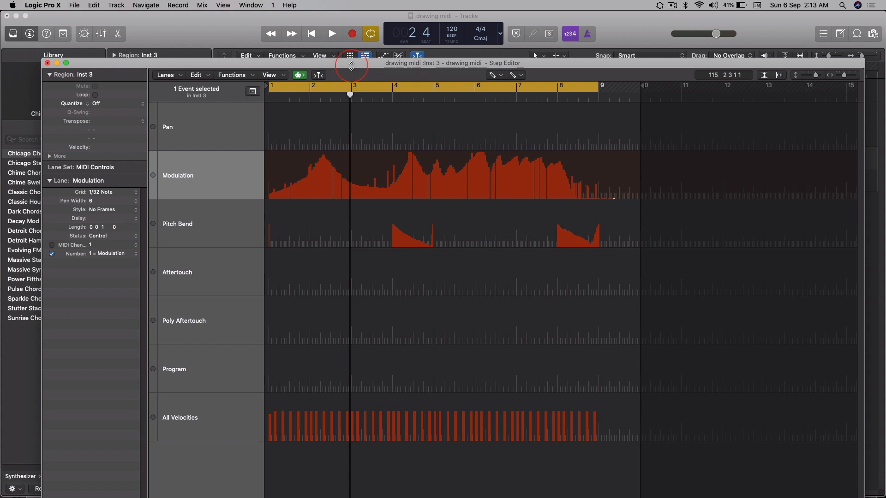
# Play back the cycled eight bars to hear the drawn modulation, and stop playback.
pyautogui.press('space')
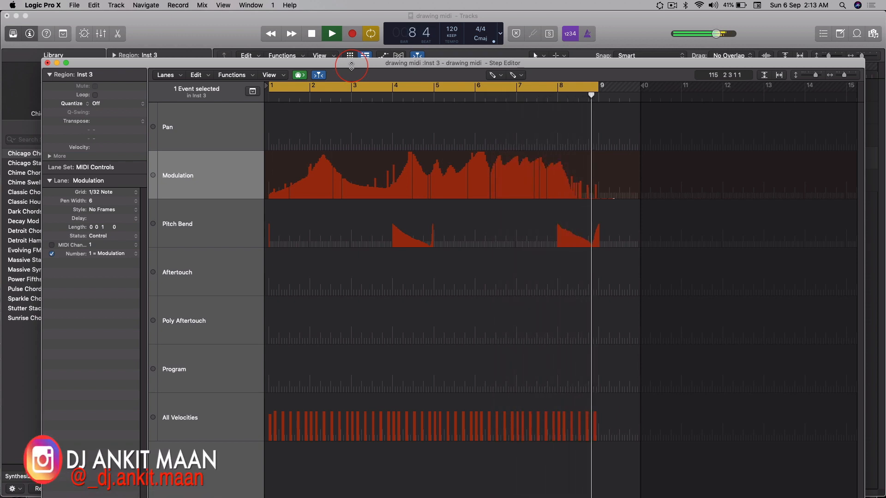
pyautogui.press('space')
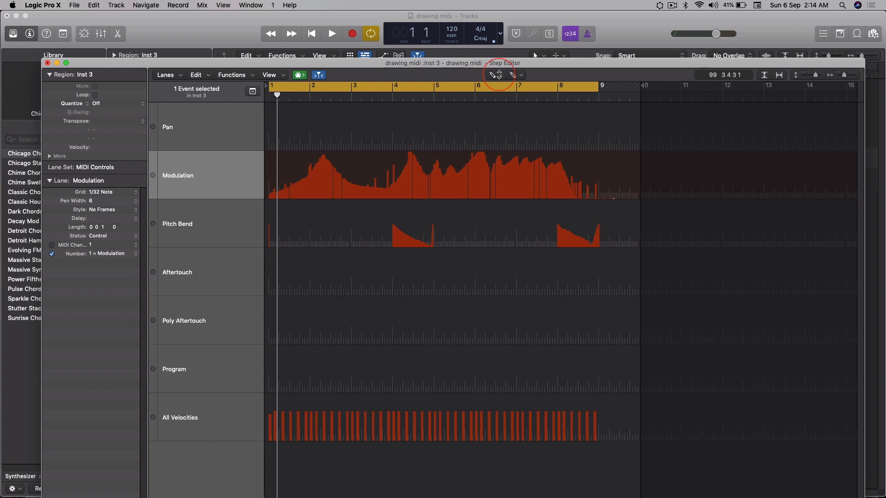
# With the Line Tool, draw a modulation line near 64 across bars 1 to 9, and redraw it falling to about 2.
pyautogui.click(497, 74)
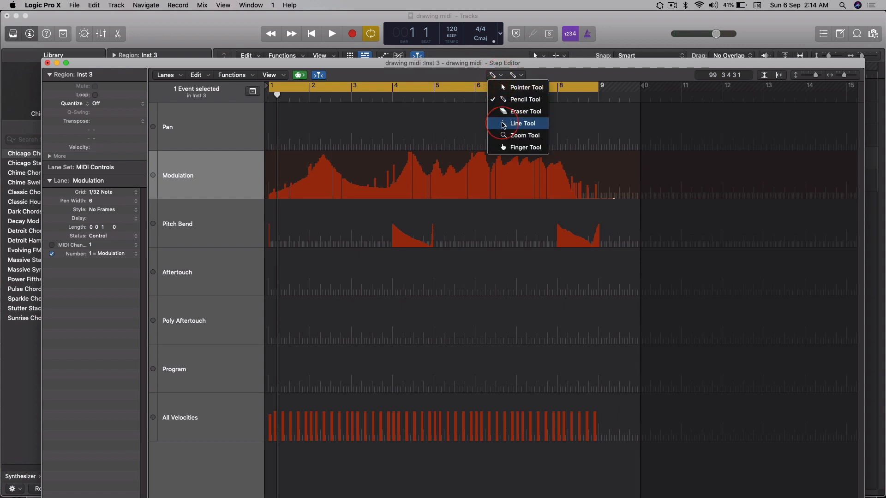
pyautogui.click(503, 124)
pyautogui.click(274, 176)
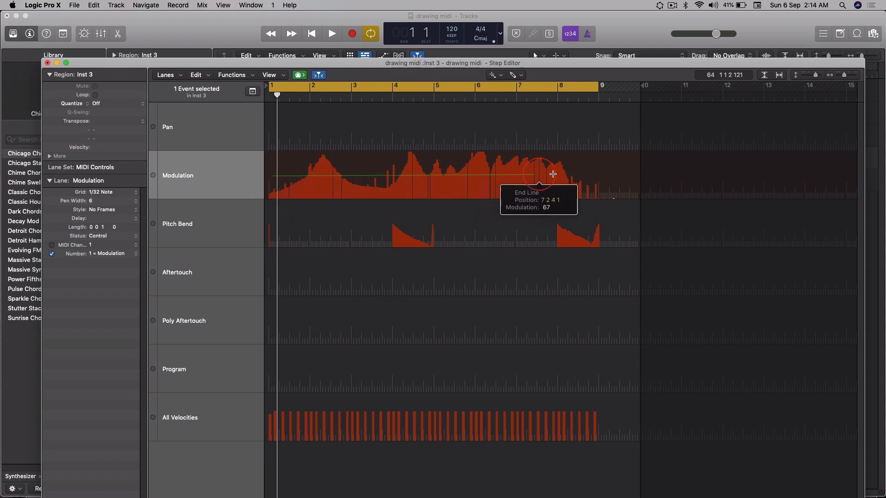
pyautogui.click(599, 179)
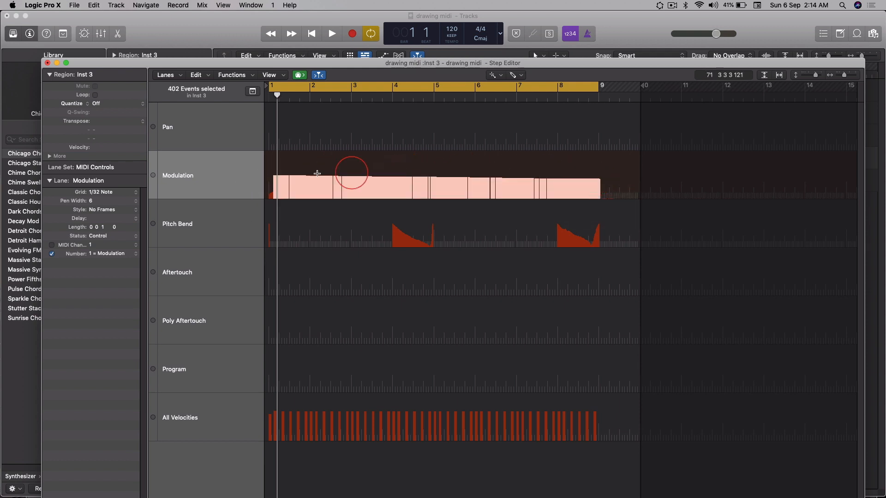
pyautogui.click(276, 176)
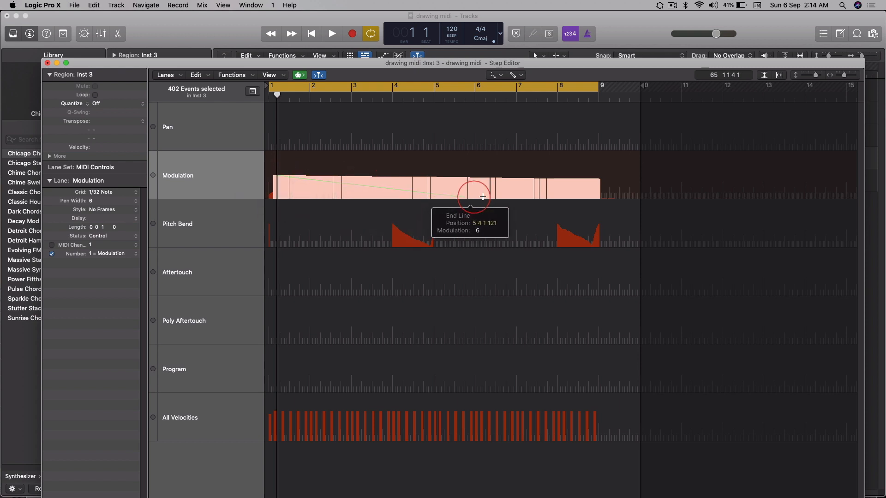
pyautogui.click(600, 198)
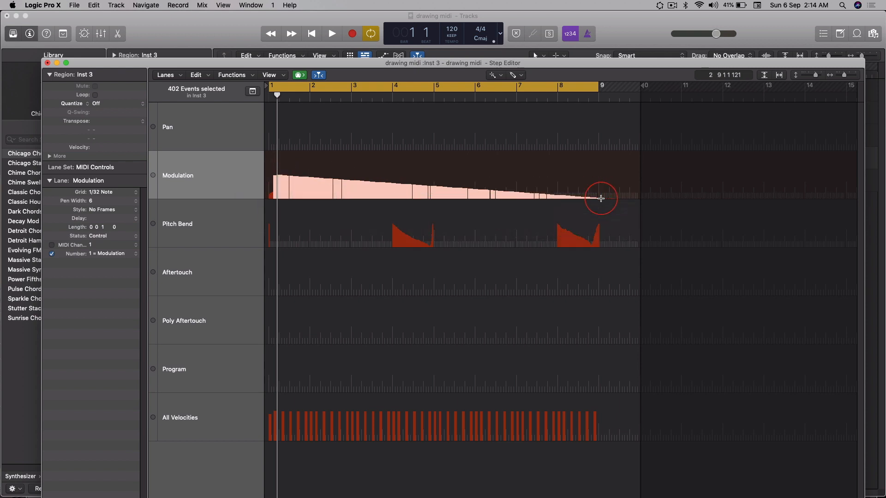
# Redraw the modulation as a line rising from about 9 just before bar 1 to about 125 at bar 9, and play it briefly.
pyautogui.click(274, 196)
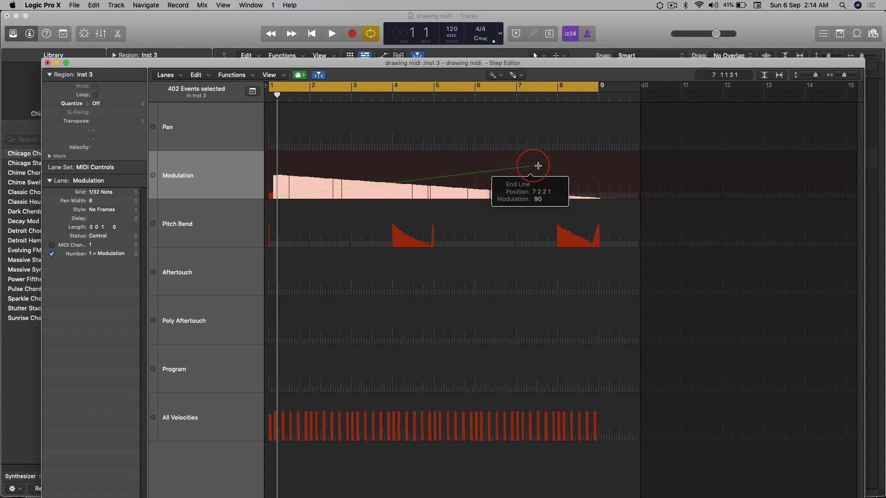
pyautogui.click(597, 160)
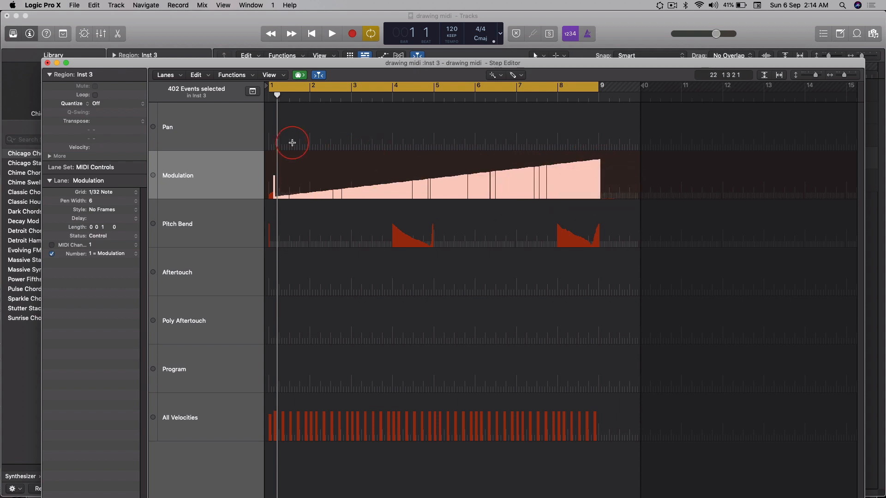
pyautogui.click(267, 195)
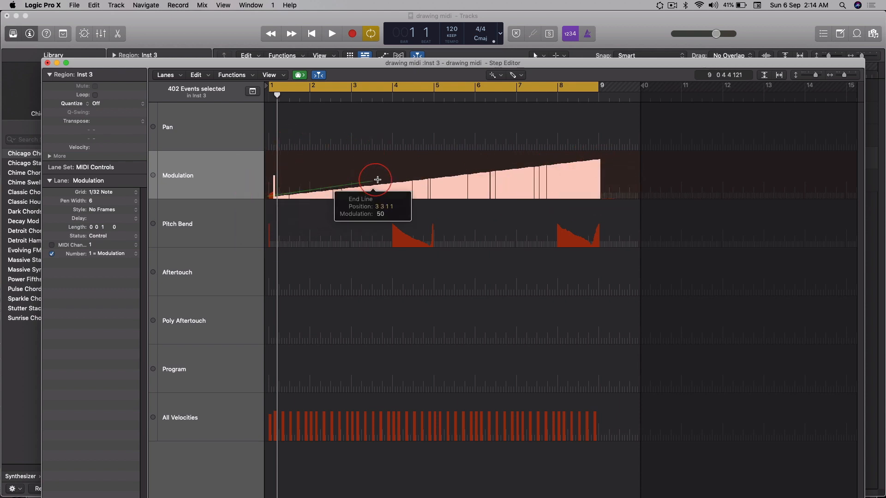
pyautogui.click(601, 152)
pyautogui.press('space')
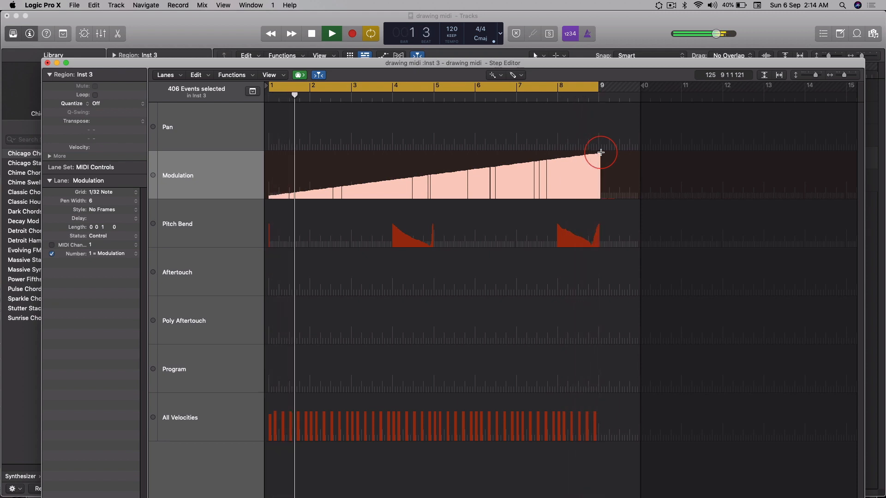
pyautogui.press('space')
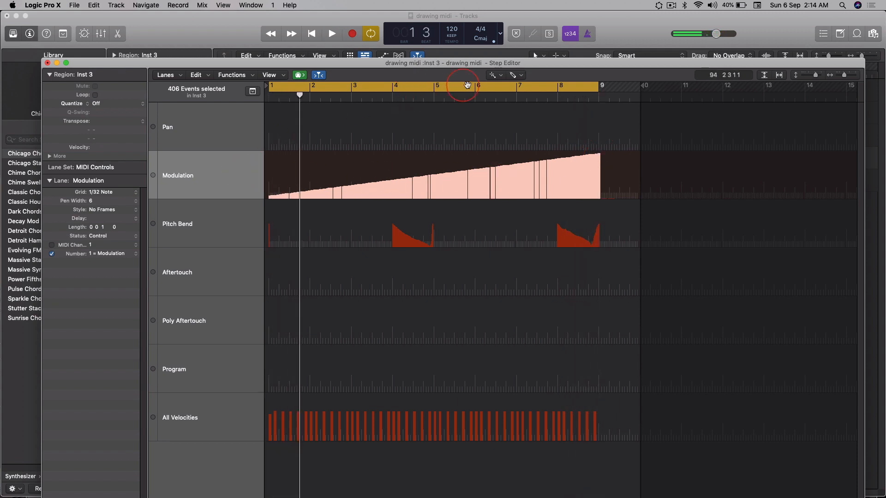
# Switch to the Pencil Tool and touch up the modulation near the start of bar 1.
pyautogui.click(500, 77)
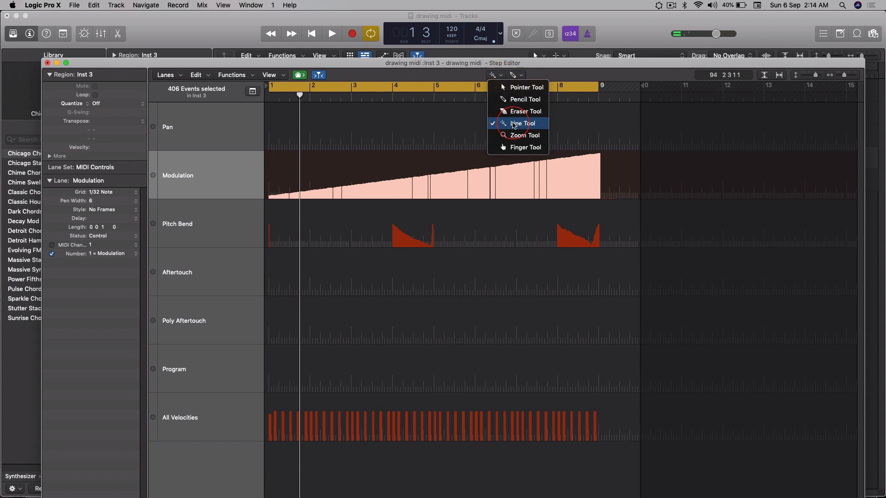
pyautogui.click(513, 124)
pyautogui.click(500, 76)
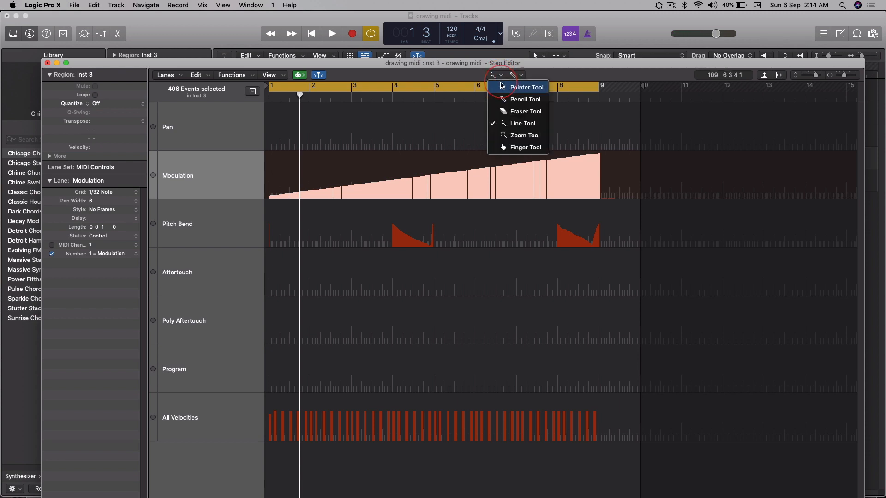
pyautogui.click(504, 100)
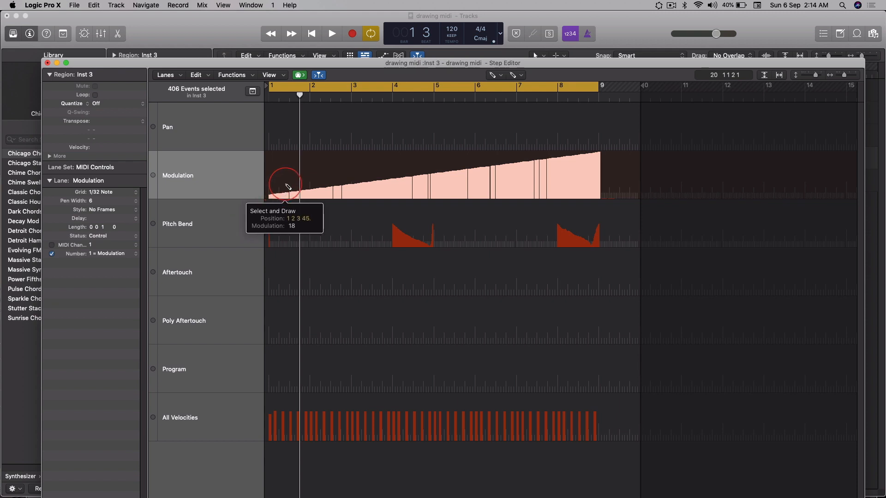
pyautogui.click(272, 193)
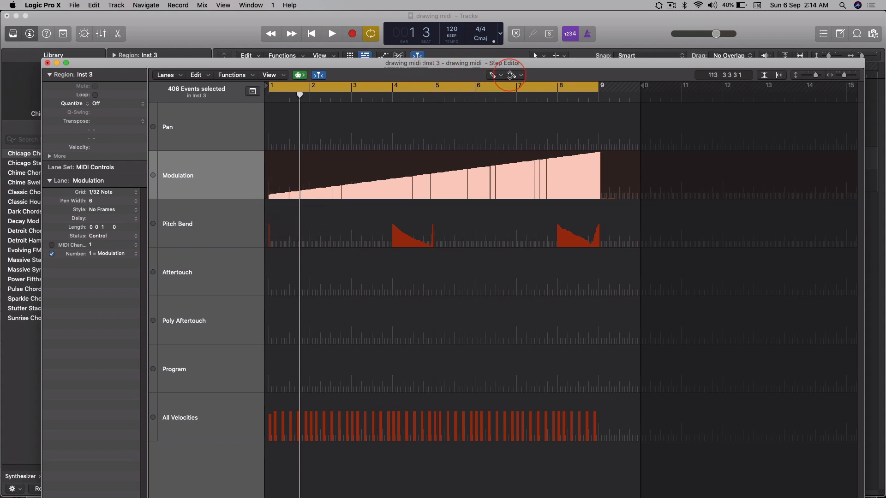
# Erase all events in the Modulation lane with the Eraser Tool.
pyautogui.click(501, 74)
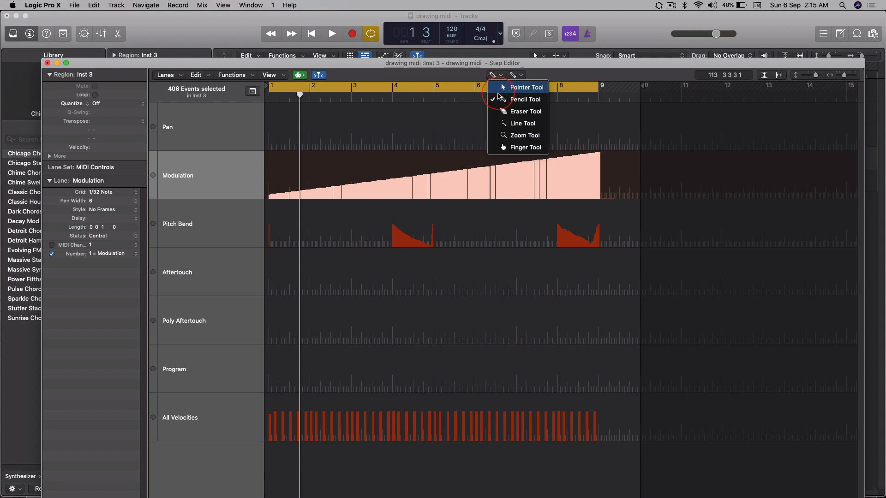
pyautogui.click(504, 111)
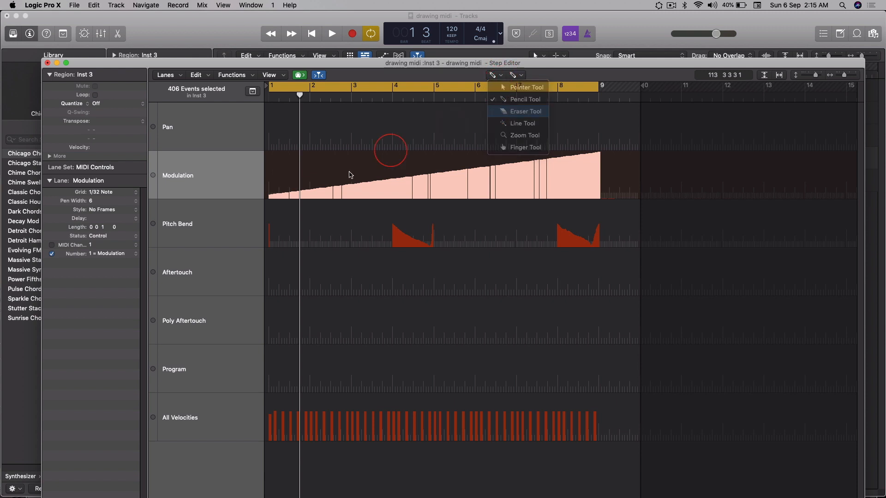
pyautogui.click(316, 190)
pyautogui.moveTo(431, 192); pyautogui.dragTo(605, 190)
pyautogui.moveTo(395, 193); pyautogui.dragTo(247, 192)
# With the Pencil Tool, draw a modulation curve with three broad humps from bar 1 to just past bar 9.
pyautogui.click(492, 76)
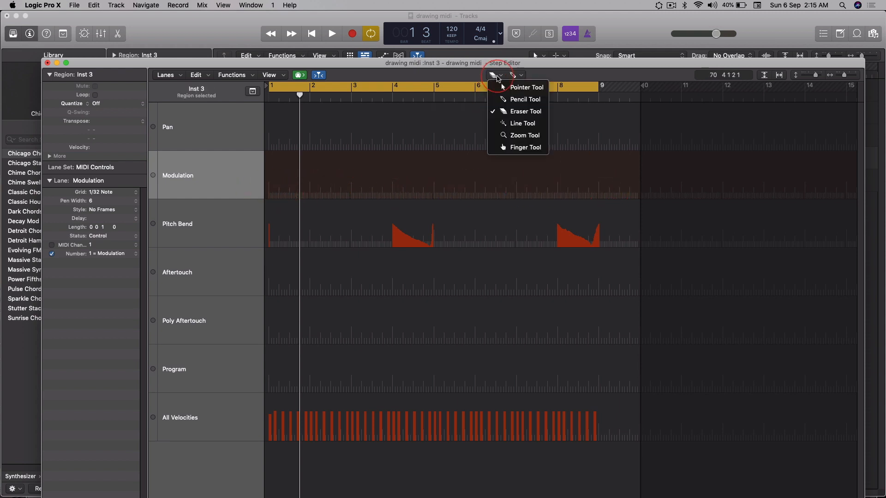
pyautogui.click(313, 163)
pyautogui.moveTo(272, 191)
pyautogui.mouseDown()
pyautogui.moveTo(319, 146)
pyautogui.moveTo(364, 156)
pyautogui.moveTo(376, 178)
pyautogui.moveTo(407, 199)
pyautogui.moveTo(450, 154)
pyautogui.moveTo(516, 197)
pyautogui.moveTo(579, 154)
pyautogui.moveTo(620, 201)
pyautogui.mouseUp()
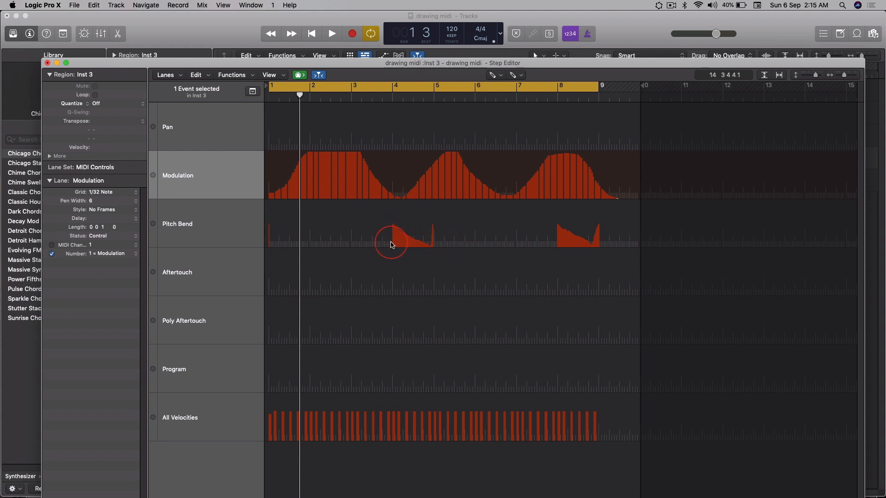
# Draw a pitch bend curve with several peaks from bar 4 to just past bar 8, and play it briefly.
pyautogui.moveTo(394, 246)
pyautogui.mouseDown()
pyautogui.moveTo(421, 205)
pyautogui.moveTo(436, 233)
pyautogui.moveTo(456, 216)
pyautogui.moveTo(484, 227)
pyautogui.moveTo(487, 215)
pyautogui.moveTo(501, 231)
pyautogui.moveTo(517, 210)
pyautogui.moveTo(538, 232)
pyautogui.moveTo(544, 216)
pyautogui.moveTo(571, 244)
pyautogui.mouseUp()
pyautogui.press('space')
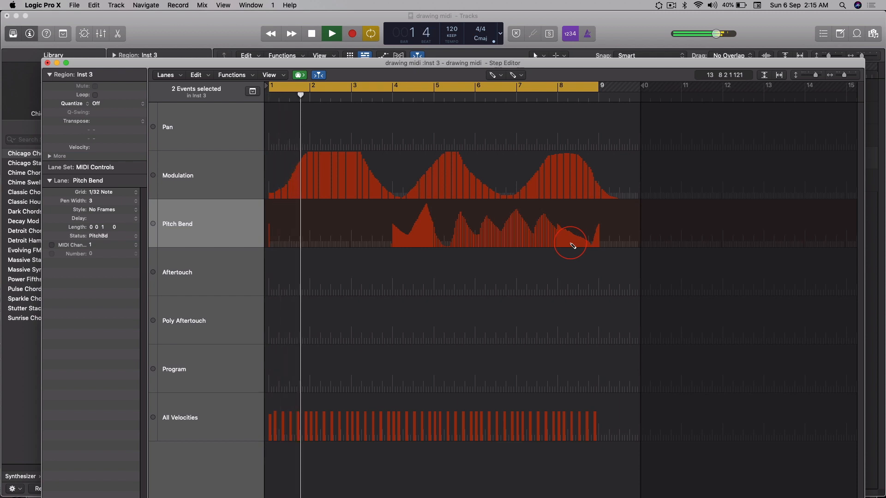
pyautogui.press('space')
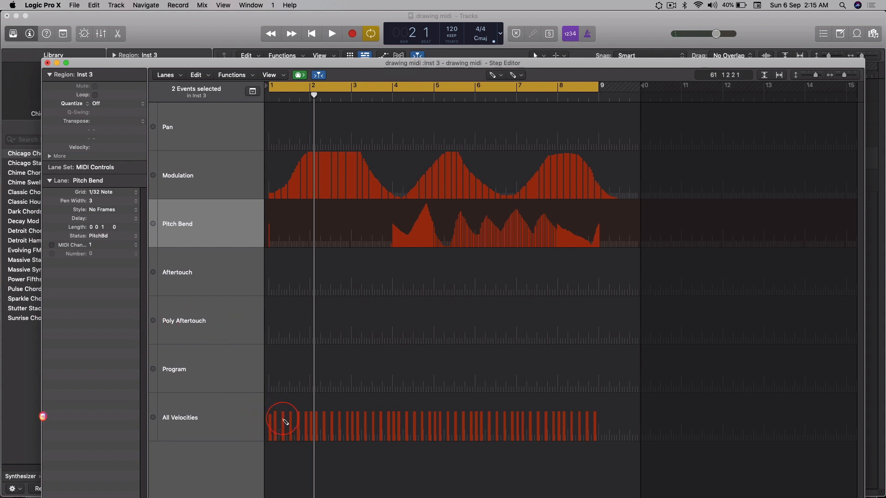
# With the Pointer Tool, lower the velocity of bar 1's second note and raise those of the note at 1 3 1 1 and its successor.
pyautogui.click(494, 75)
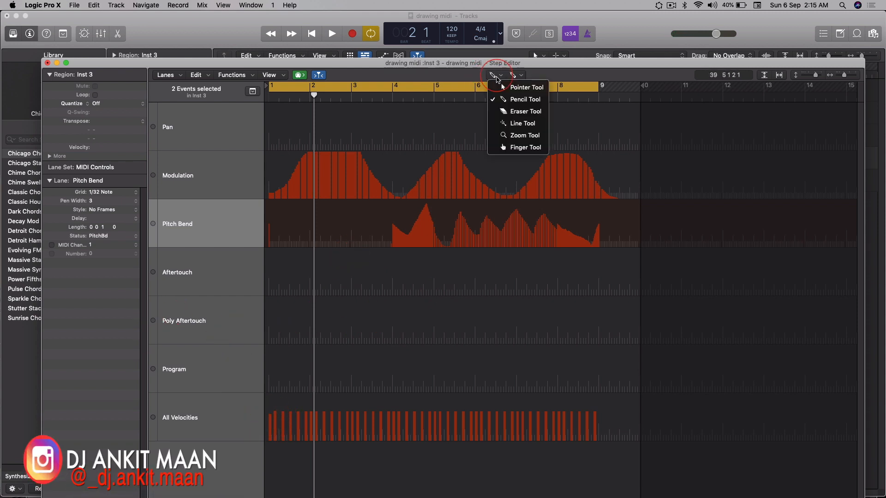
pyautogui.click(523, 87)
pyautogui.moveTo(275, 420)
pyautogui.mouseDown()
pyautogui.moveTo(275, 444)
pyautogui.moveTo(288, 389)
pyautogui.mouseUp()
pyautogui.click(292, 418)
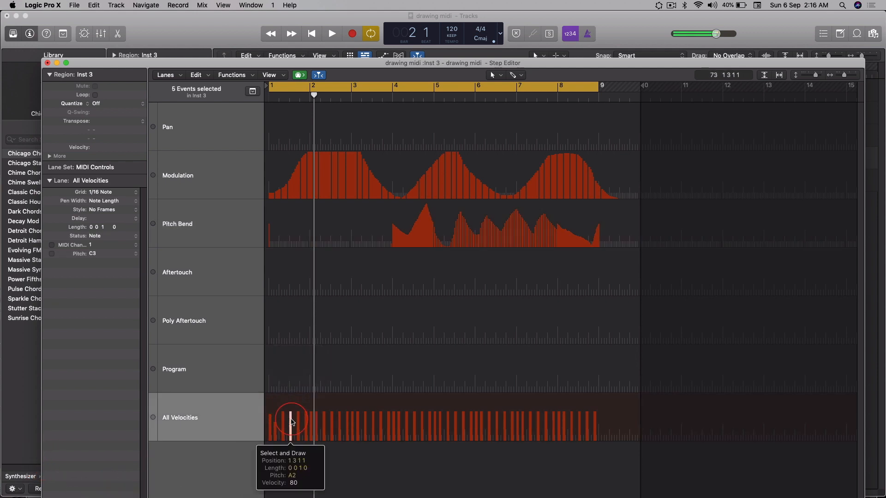
pyautogui.click(291, 422)
pyautogui.moveTo(290, 401); pyautogui.dragTo(291, 396)
pyautogui.moveTo(291, 427); pyautogui.dragTo(290, 396)
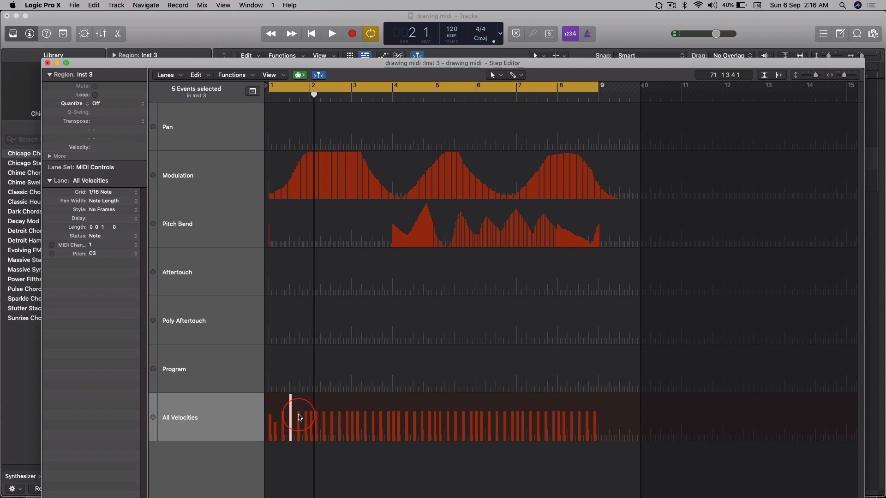
pyautogui.click(298, 414)
pyautogui.moveTo(298, 430); pyautogui.dragTo(299, 407)
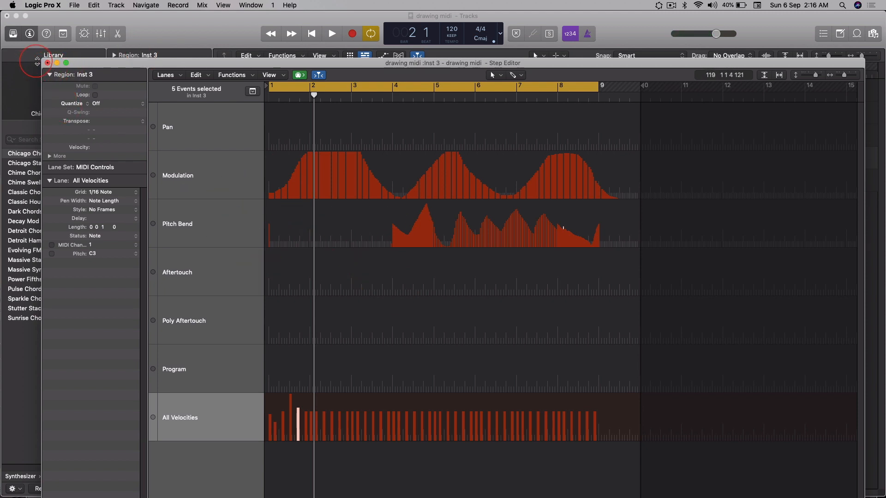
# Close the Step Editor and open the Slow Jam region of the Advanced Machines track in a Piano Roll window.
pyautogui.click(46, 63)
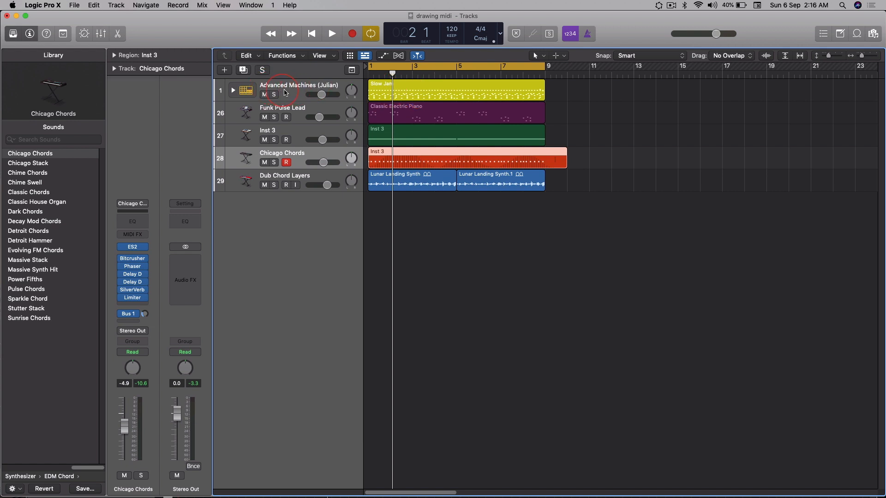
pyautogui.click(419, 91)
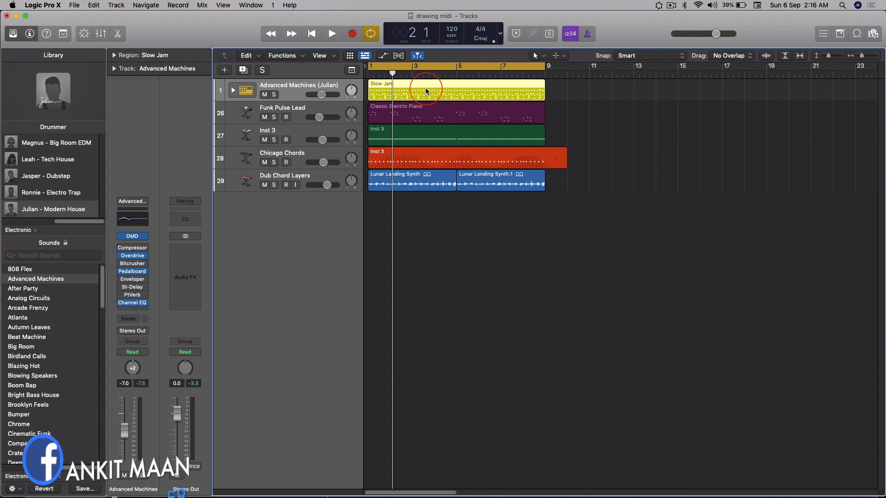
pyautogui.click(239, 4)
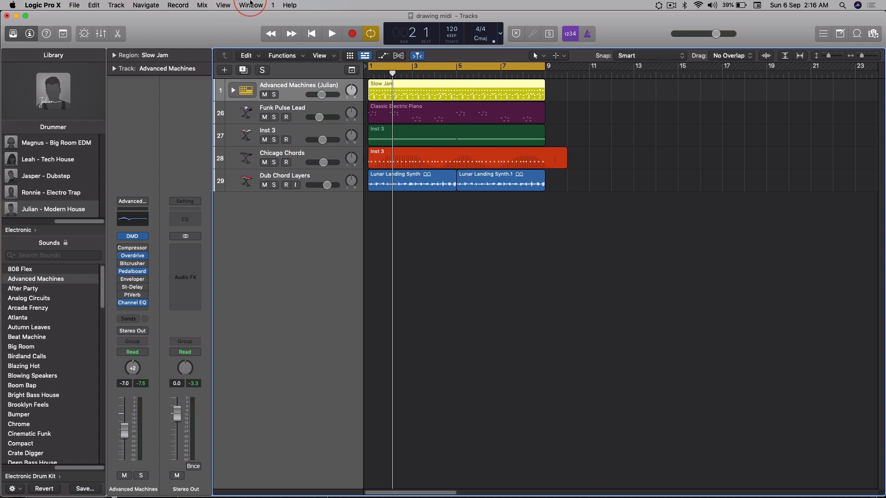
pyautogui.click(252, 104)
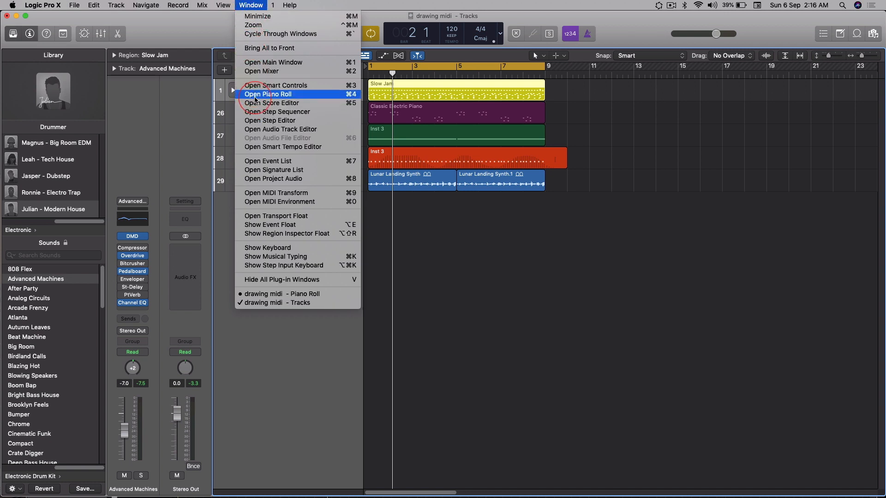
pyautogui.click(273, 95)
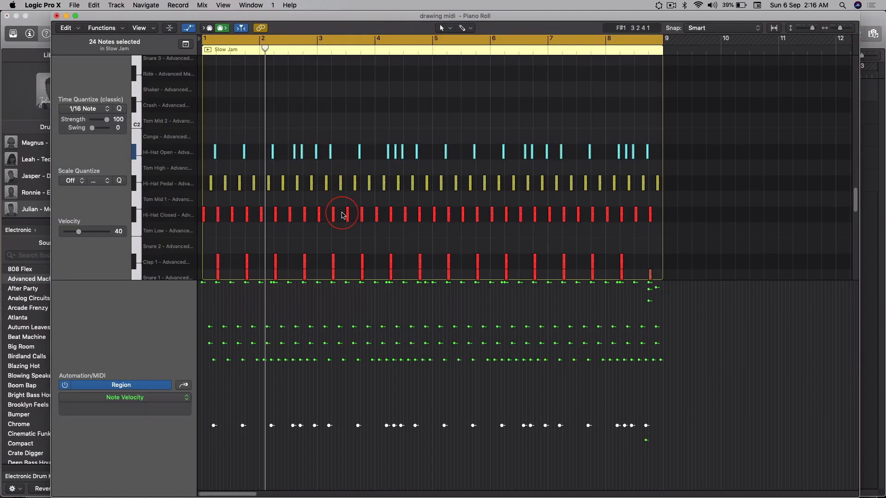
# Hide the Piano Roll's Automation/MIDI area and look through the drum note rows from Kick 1 up to Characteristic FX.
pyautogui.click(188, 29)
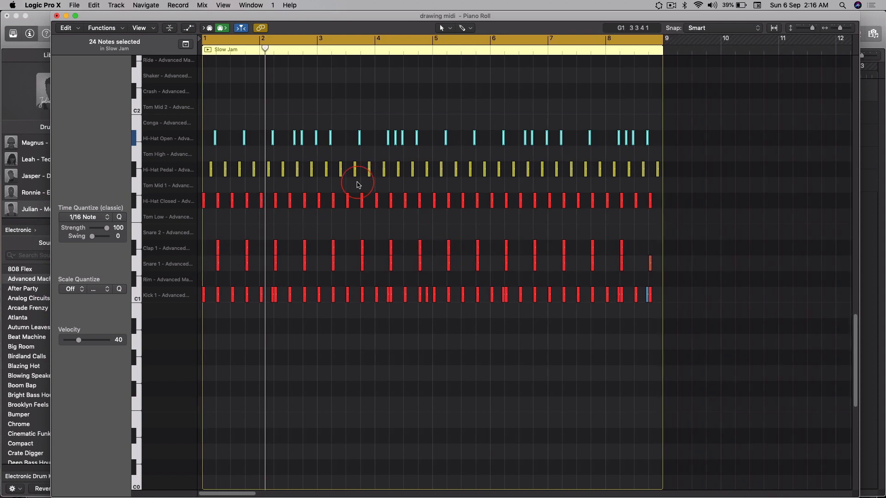
pyautogui.scroll(10, 359, 185)
pyautogui.scroll(-5, 358, 185)
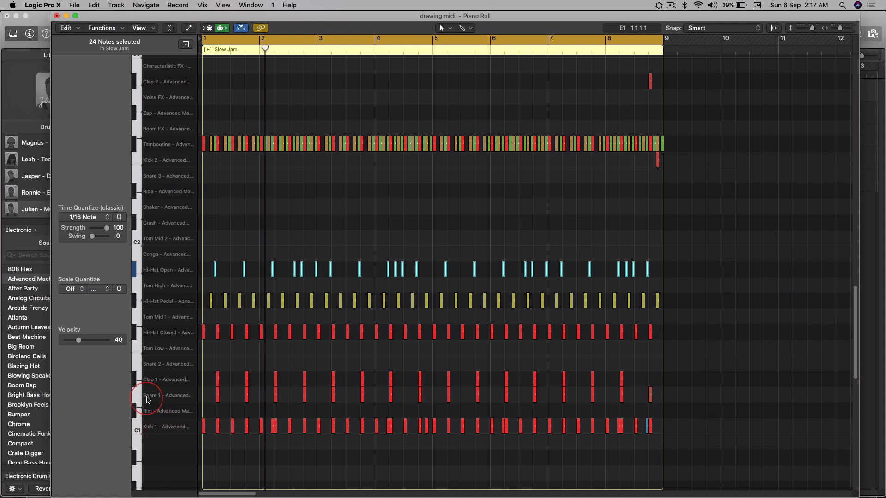
pyautogui.scroll(5, 342, 331)
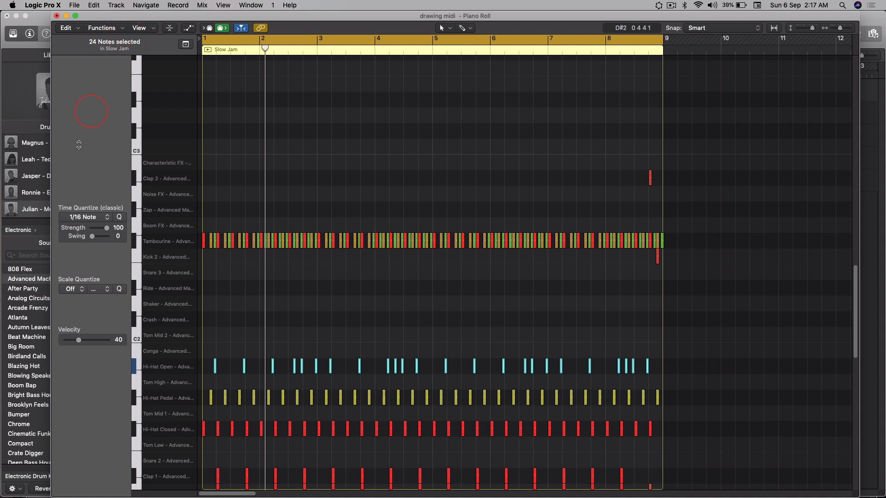
pyautogui.scroll(-3, 71, 265)
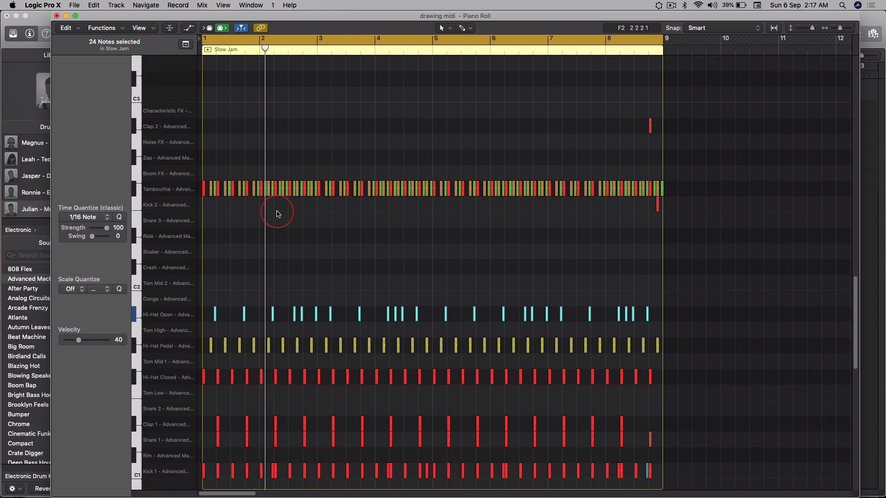
# Return to the Tracks window and open the Slow Jam region in a Step Editor window, repositioned over the project.
pyautogui.moveTo(332, 19); pyautogui.dragTo(326, 193)
pyautogui.click(380, 177)
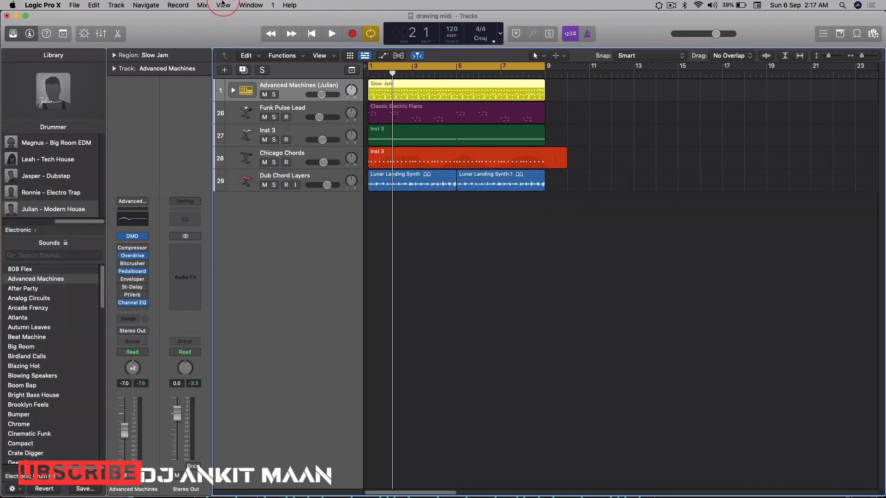
pyautogui.click(251, 5)
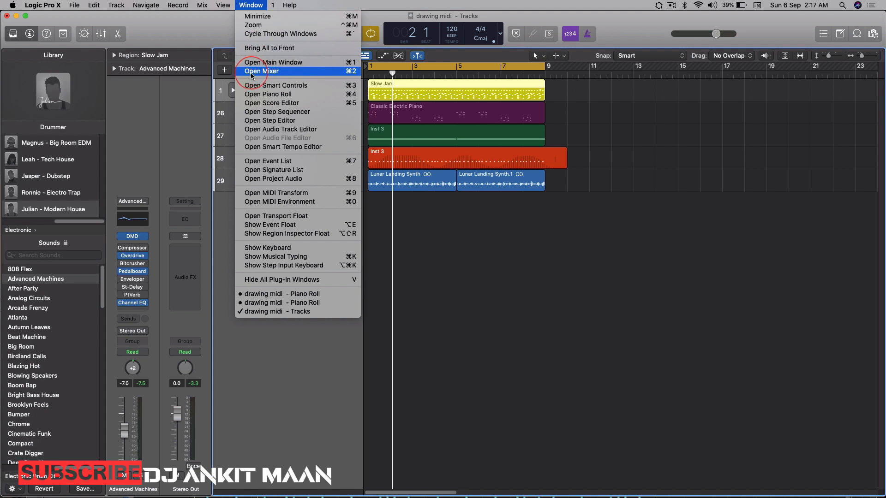
pyautogui.click(256, 122)
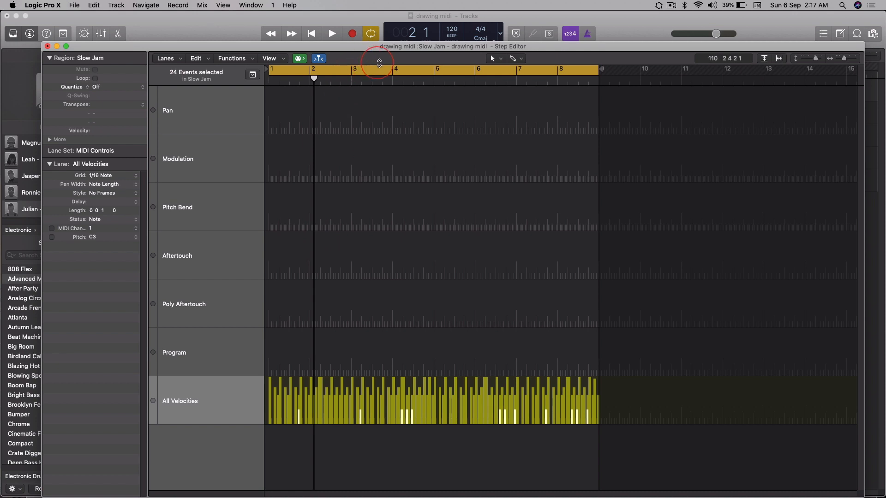
pyautogui.moveTo(393, 48); pyautogui.dragTo(437, 45)
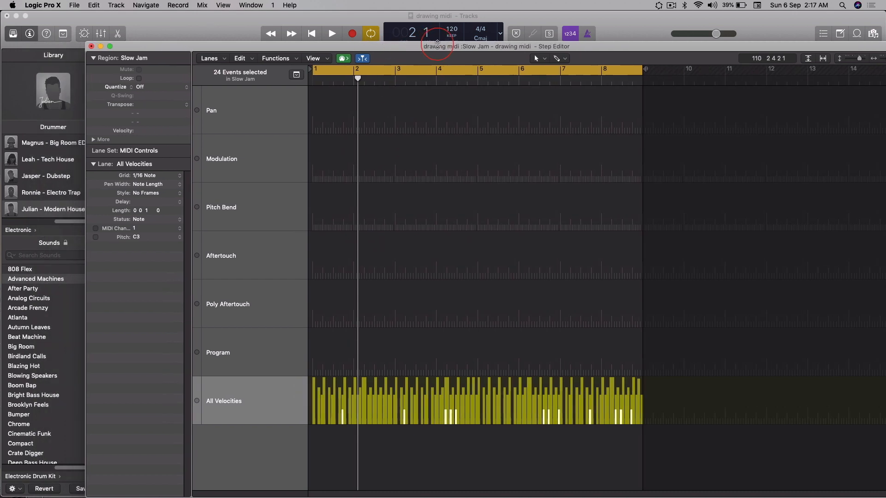
pyautogui.moveTo(419, 46); pyautogui.dragTo(414, 71)
# Open a second Step Editor window for Slow Jam, view its GM Drum Kit lane set, and go back to the Tracks window.
pyautogui.click(247, 4)
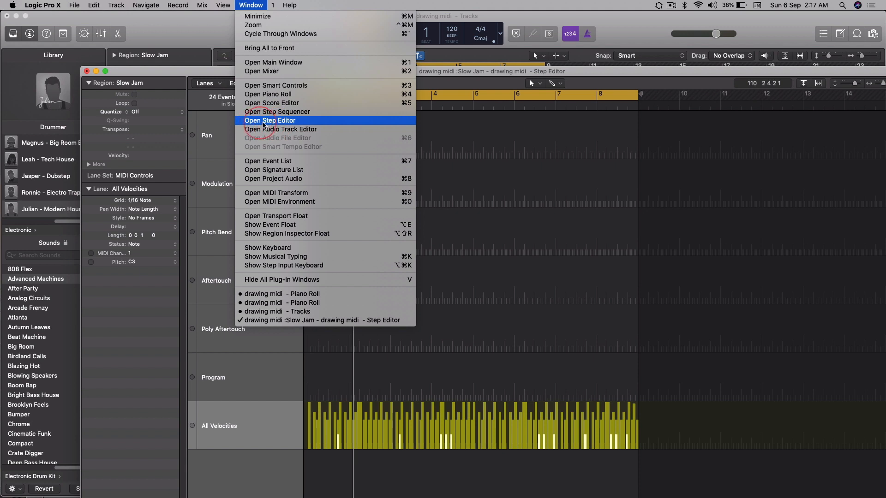
pyautogui.click(274, 120)
pyautogui.moveTo(315, 43); pyautogui.dragTo(389, 49)
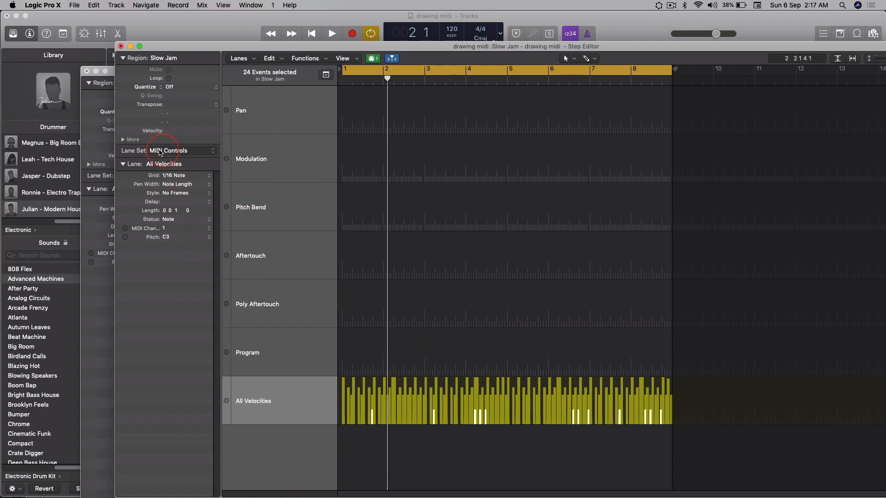
pyautogui.click(203, 153)
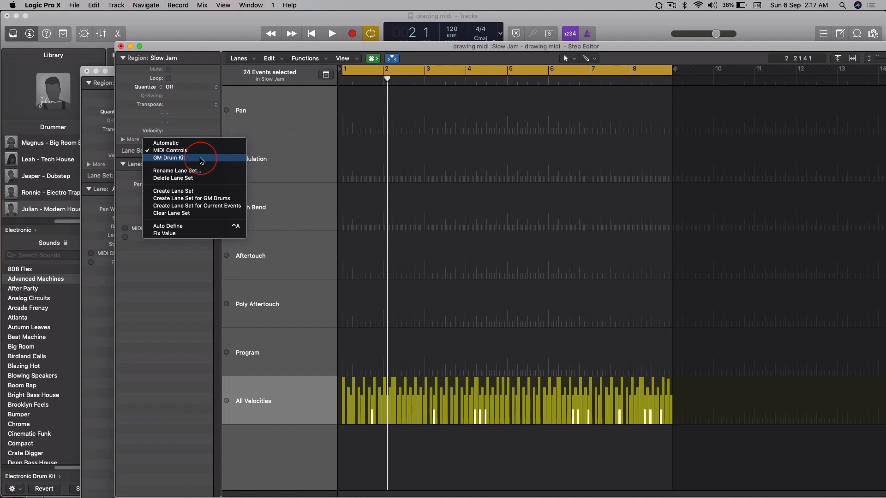
pyautogui.click(169, 157)
pyautogui.scroll(10, 377, 205)
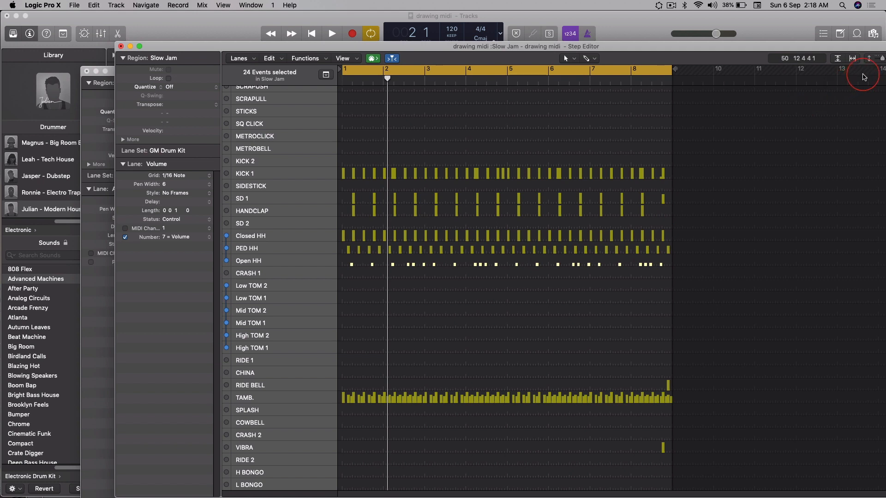
pyautogui.moveTo(772, 22)
pyautogui.mouseDown()
pyautogui.moveTo(761, 20)
pyautogui.moveTo(770, 21)
pyautogui.mouseUp()
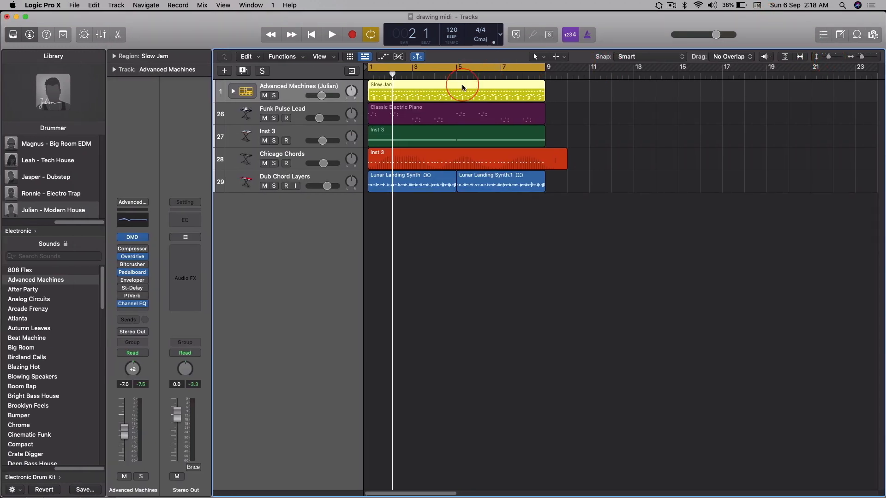
# Bring up the Step Editor for the Slow Jam region again and switch its lane set to GM Drum Kit.
pyautogui.click(251, 5)
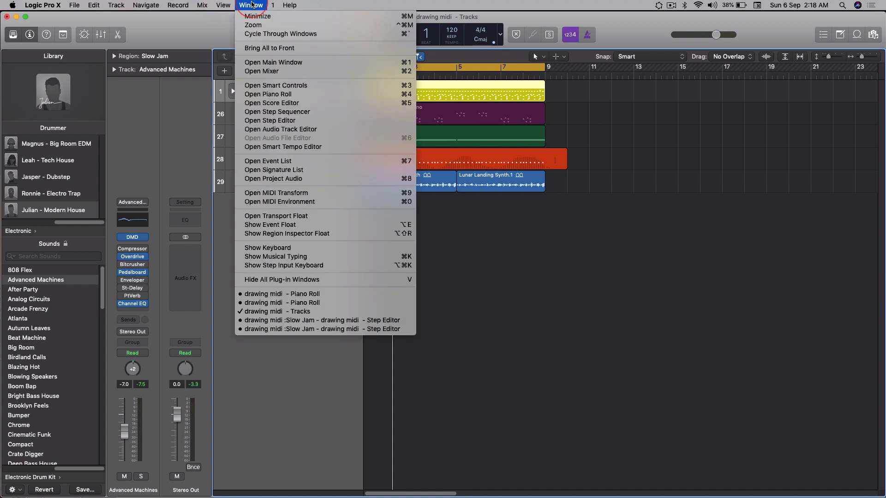
pyautogui.click(261, 121)
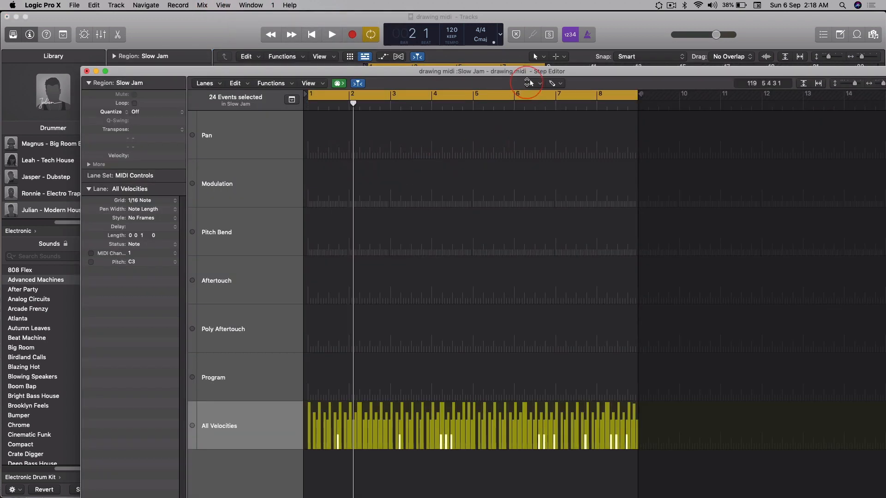
pyautogui.moveTo(530, 73); pyautogui.dragTo(512, 33)
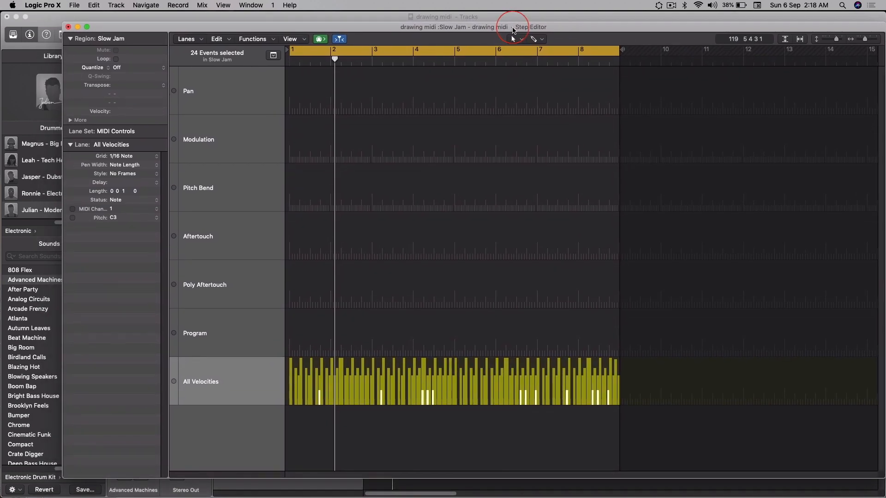
pyautogui.click(827, 44)
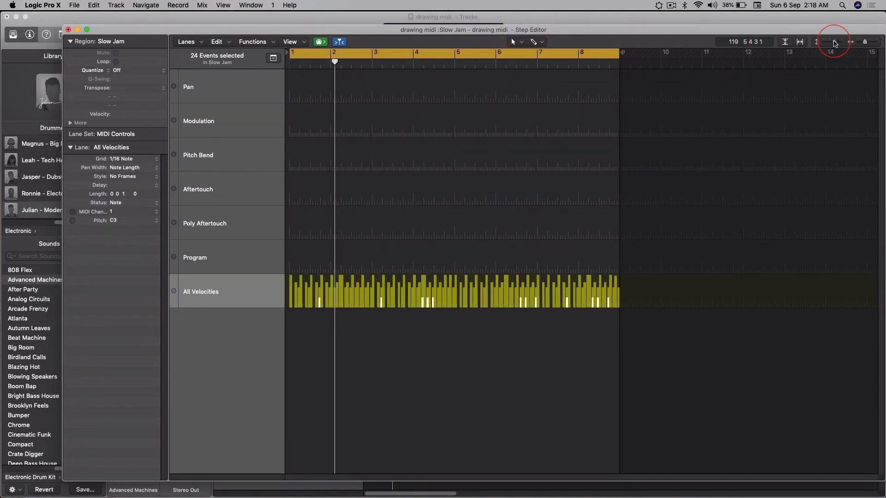
pyautogui.moveTo(830, 43); pyautogui.dragTo(835, 44)
pyautogui.moveTo(838, 45); pyautogui.dragTo(864, 43)
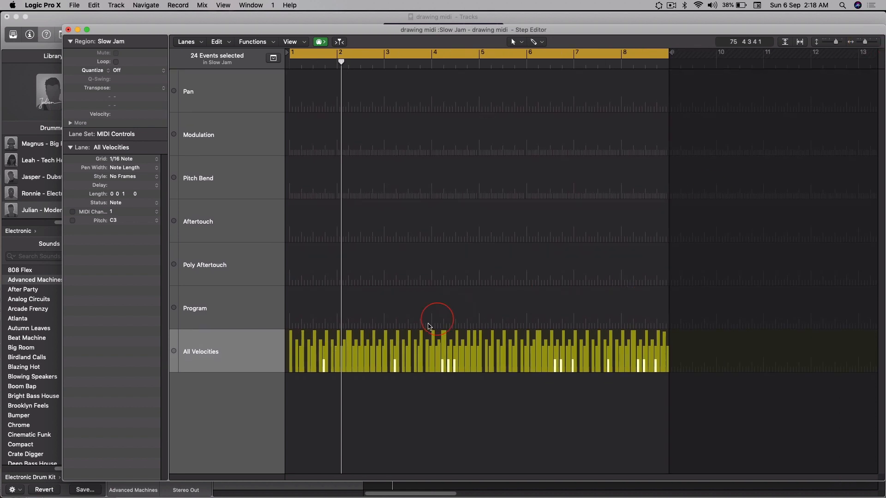
pyautogui.click(127, 133)
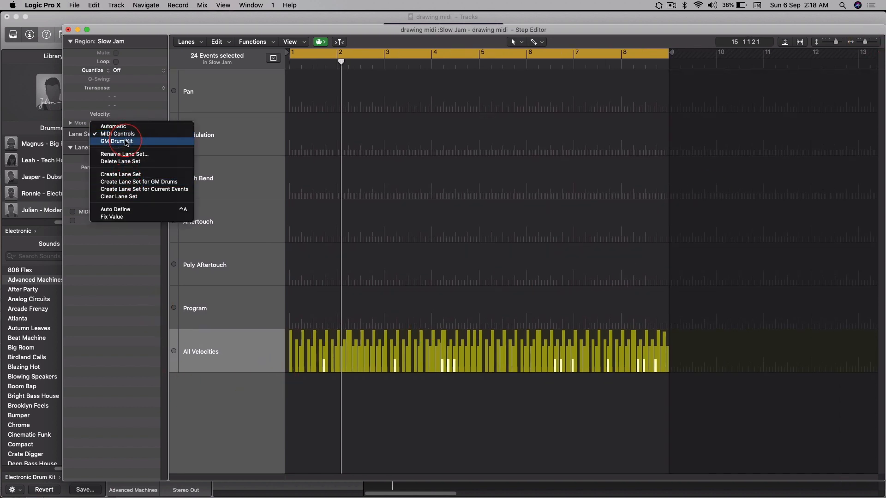
pyautogui.click(126, 140)
pyautogui.scroll(-1, 392, 284)
pyautogui.scroll(-1, 393, 285)
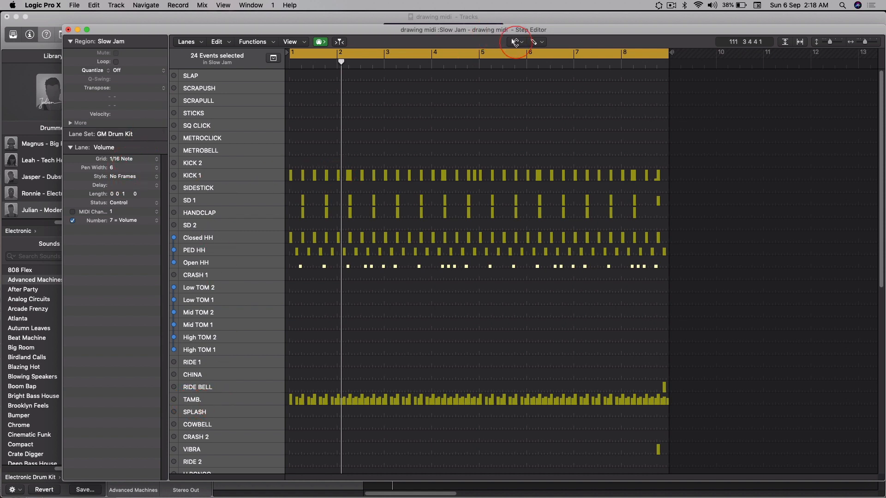
# With the Pointer Tool, lower the velocity of the KICK 1 note at 1 2 1 1 to 88 and raise it again.
pyautogui.click(515, 42)
pyautogui.click(523, 67)
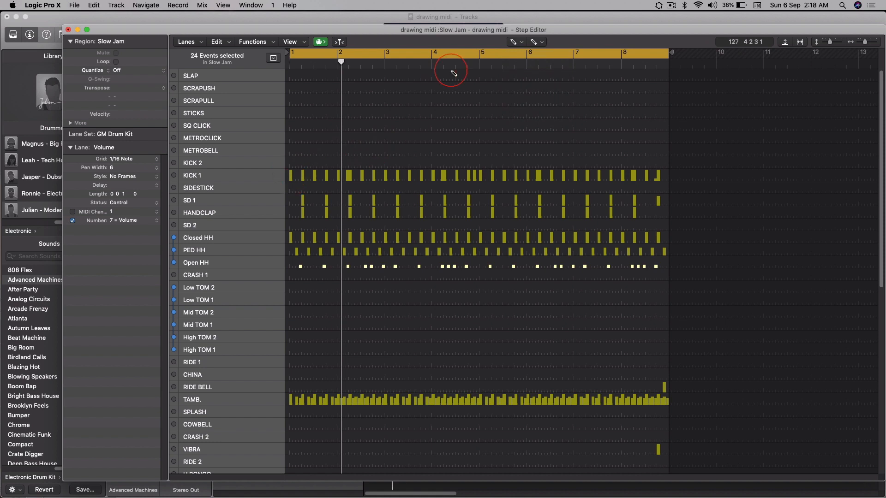
pyautogui.click(511, 42)
pyautogui.click(511, 63)
pyautogui.click(303, 175)
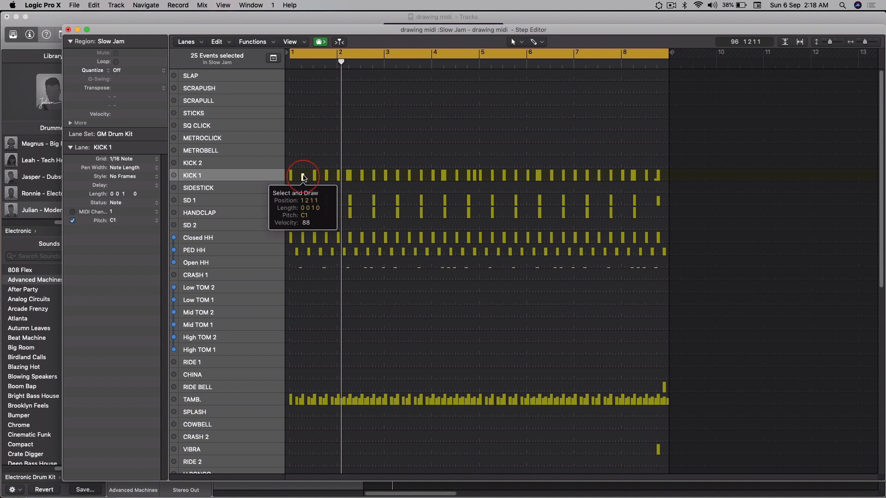
pyautogui.moveTo(303, 172); pyautogui.dragTo(305, 162)
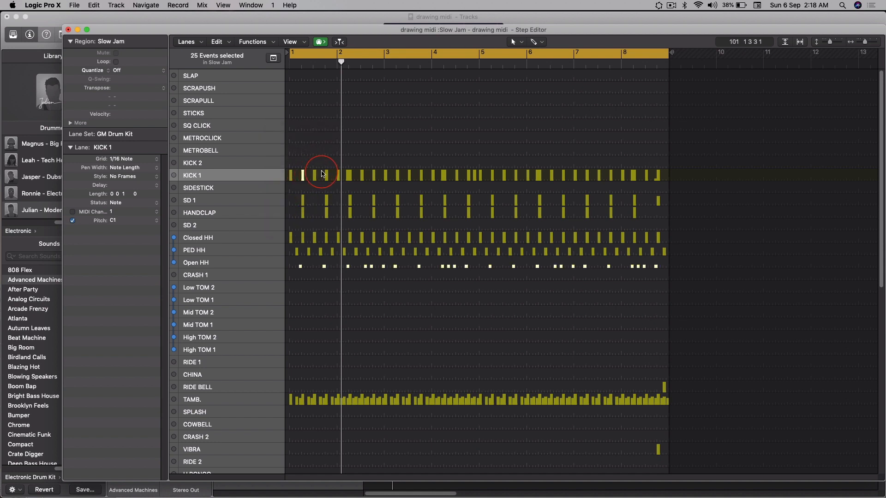
# Enlarge the drum lanes, lower the velocity of the KICK 1 note at 1 3 1 2 to 88 and raise it to 127.
pyautogui.moveTo(865, 41); pyautogui.dragTo(831, 40)
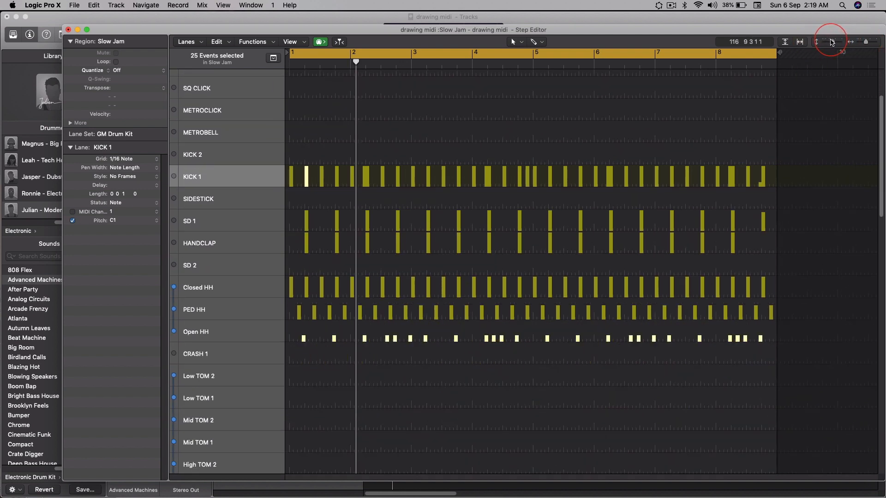
pyautogui.scroll(-5, 640, 196)
pyautogui.scroll(6, 639, 198)
pyautogui.scroll(3, 638, 198)
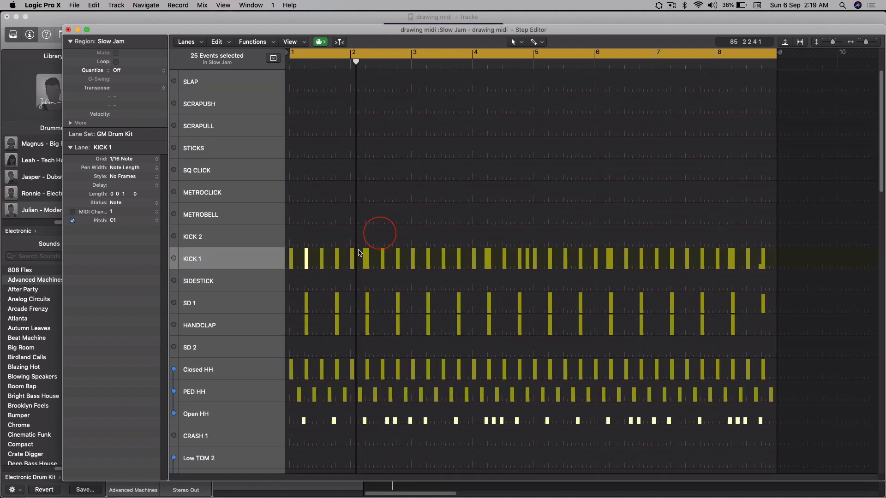
pyautogui.click(321, 251)
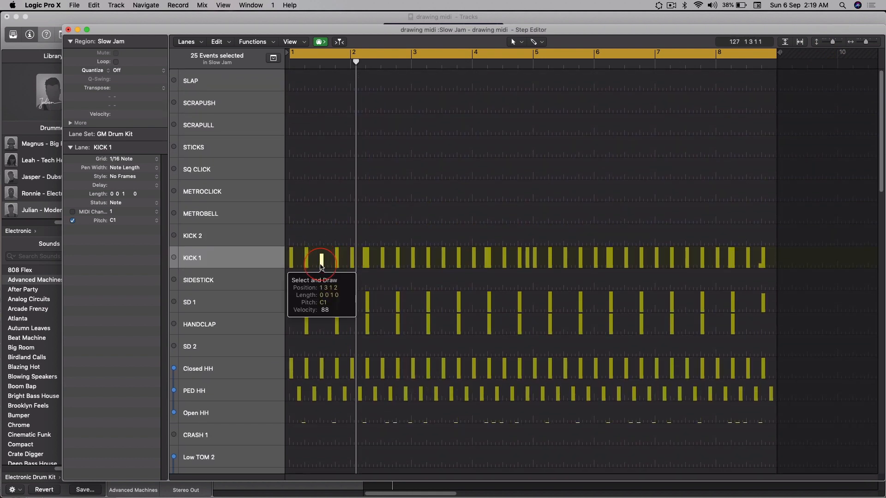
pyautogui.moveTo(322, 259); pyautogui.dragTo(324, 245)
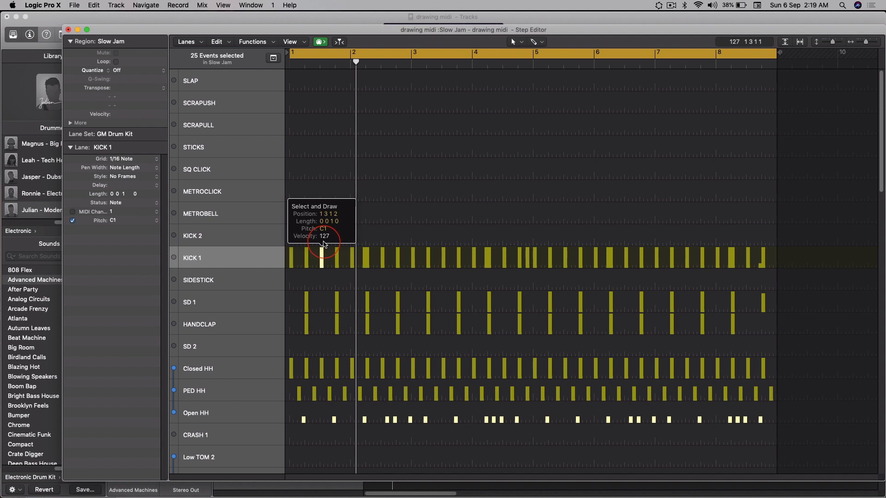
pyautogui.click(311, 212)
# Lower the velocity of the KICK 1 note at 1 2 1 1 and select the neighbouring note at 1 3 1 2.
pyautogui.click(336, 258)
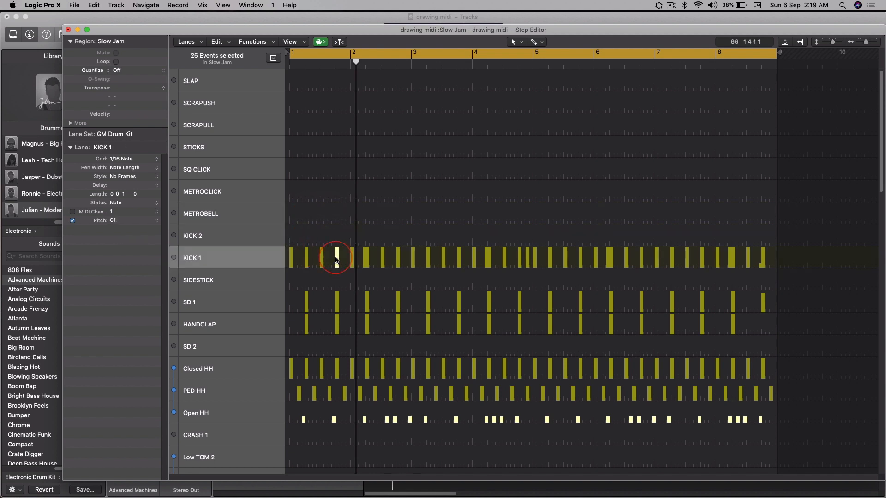
pyautogui.click(306, 257)
pyautogui.click(318, 257)
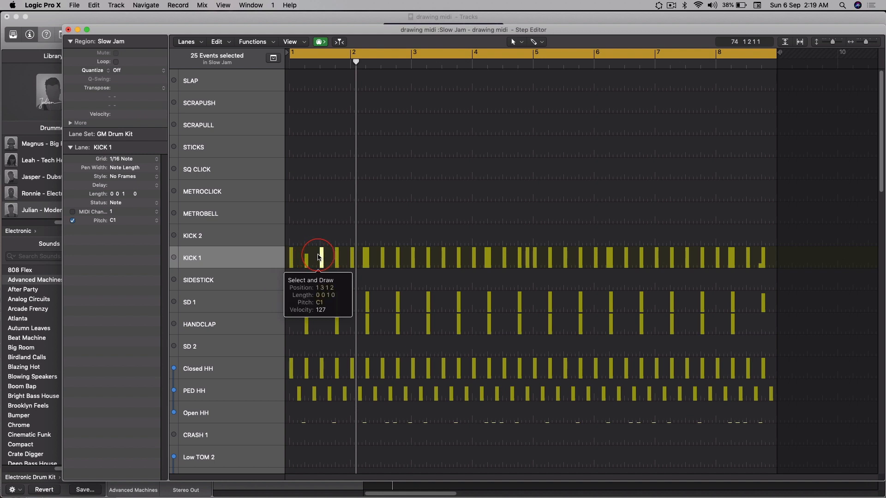
# With the Pencil Tool, add KICK 1 notes at 1 1 4 1 (velocity 33) and 1 3 2 1 (velocity 102), plus two in bar 2.
pyautogui.click(516, 42)
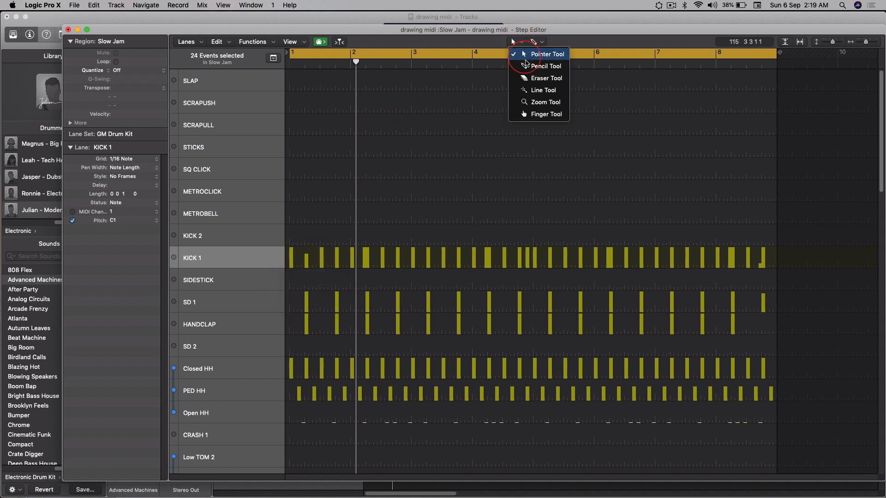
pyautogui.click(537, 63)
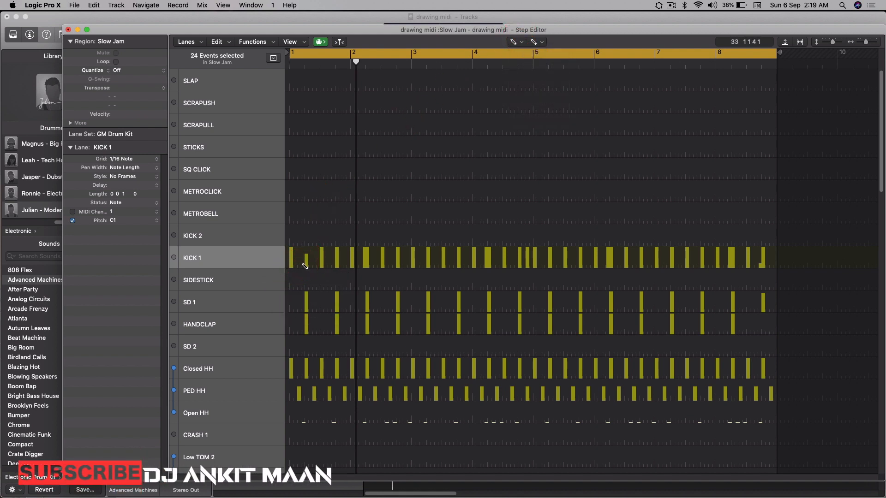
pyautogui.click(303, 259)
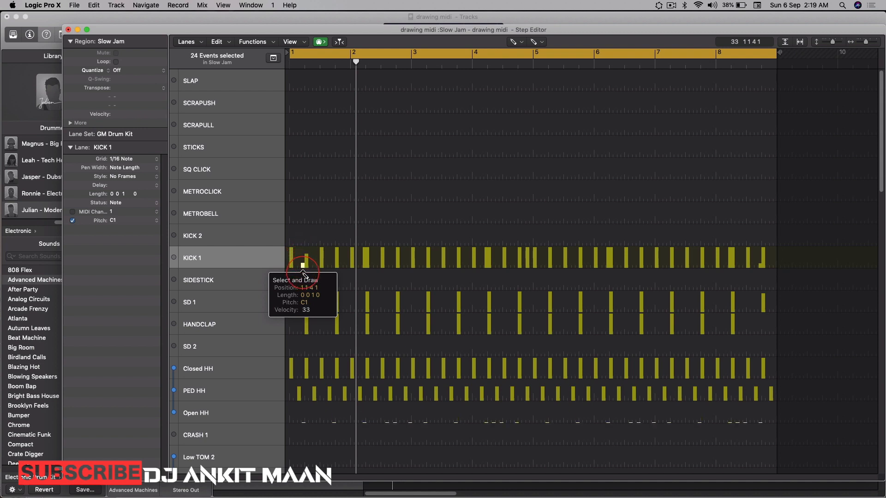
pyautogui.click(326, 259)
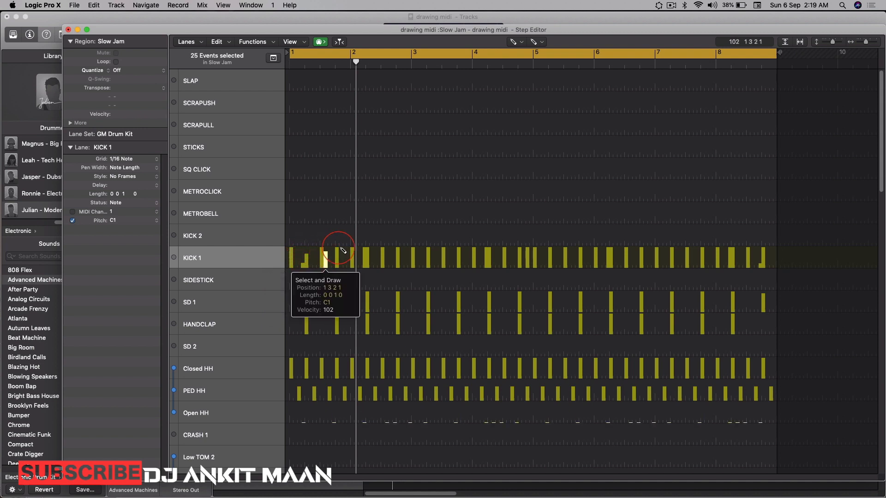
pyautogui.click(370, 260)
pyautogui.click(403, 261)
pyautogui.moveTo(430, 260); pyautogui.dragTo(514, 102)
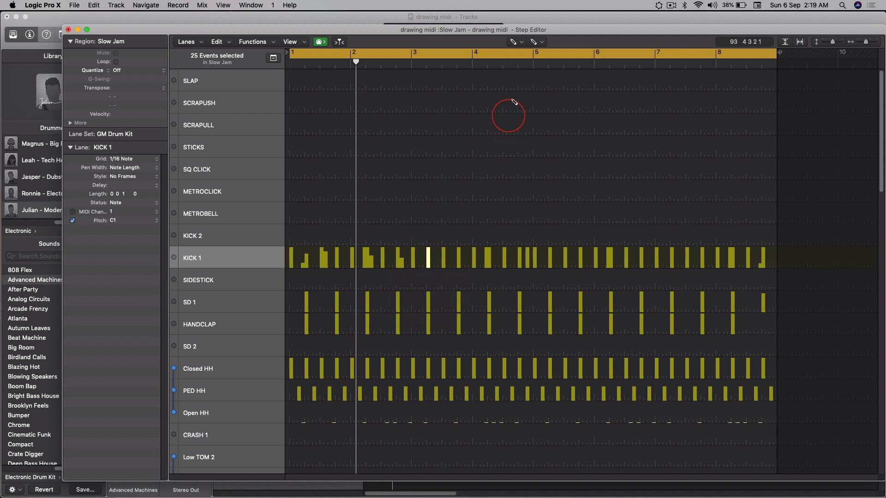
# Keep the Pencil Tool and draw a wavy run of KICK 1 notes with varying velocities from bar 1 to mid bar 5.
pyautogui.click(516, 42)
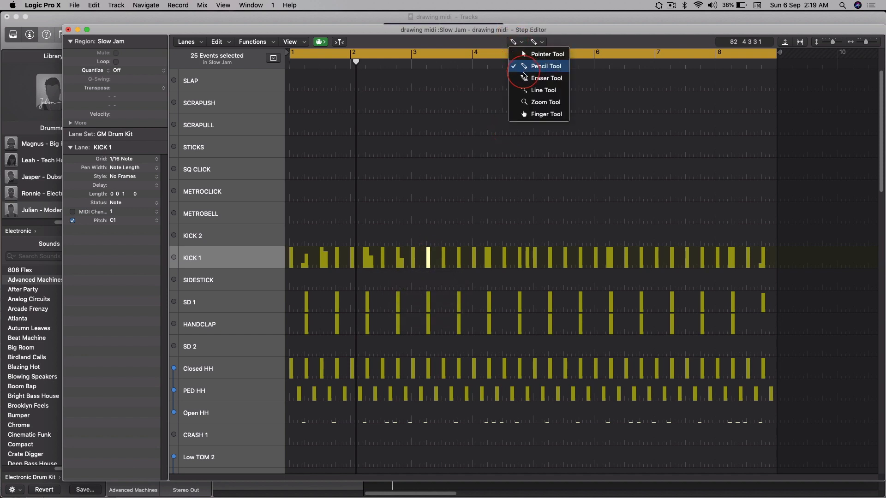
pyautogui.click(431, 207)
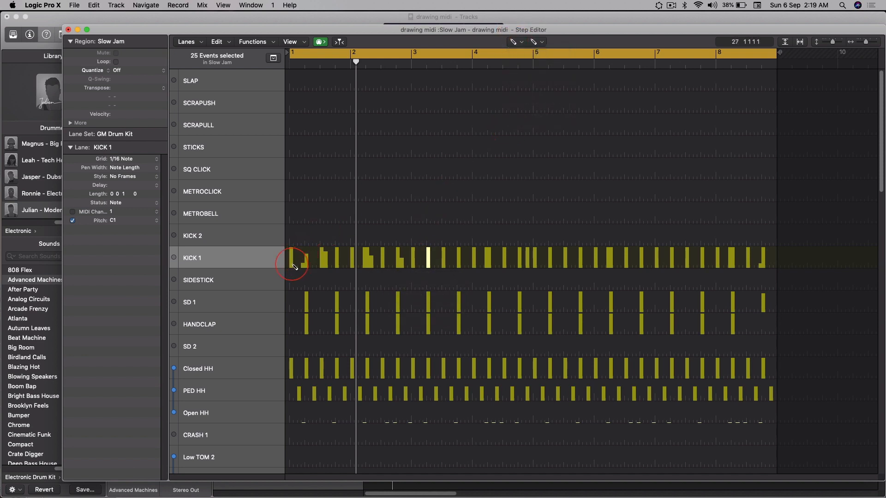
pyautogui.moveTo(294, 267)
pyautogui.mouseDown()
pyautogui.moveTo(319, 251)
pyautogui.moveTo(373, 261)
pyautogui.moveTo(392, 251)
pyautogui.moveTo(405, 265)
pyautogui.moveTo(441, 249)
pyautogui.moveTo(514, 266)
pyautogui.moveTo(543, 254)
pyautogui.moveTo(559, 265)
pyautogui.mouseUp()
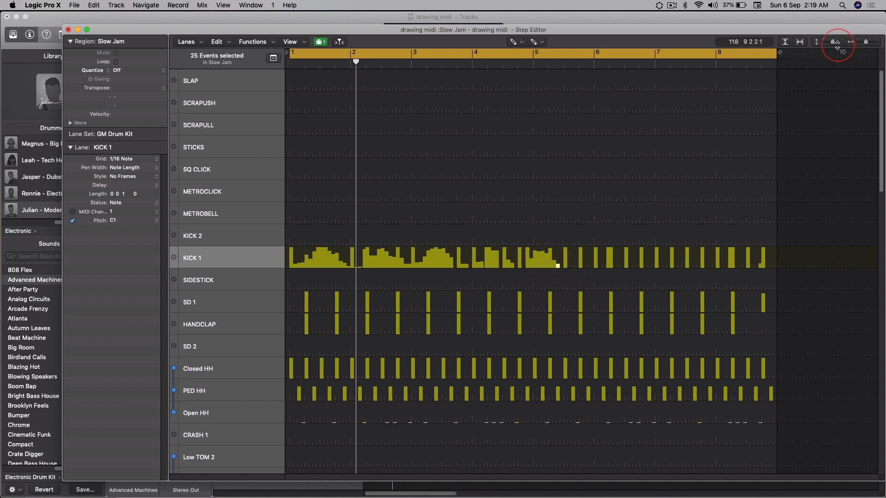
# Enlarge the KICK 1 lane and continue the wavy run of notes from mid bar 5 to late bar 8, peaking early in bars 6 and 8.
pyautogui.moveTo(833, 41); pyautogui.dragTo(839, 41)
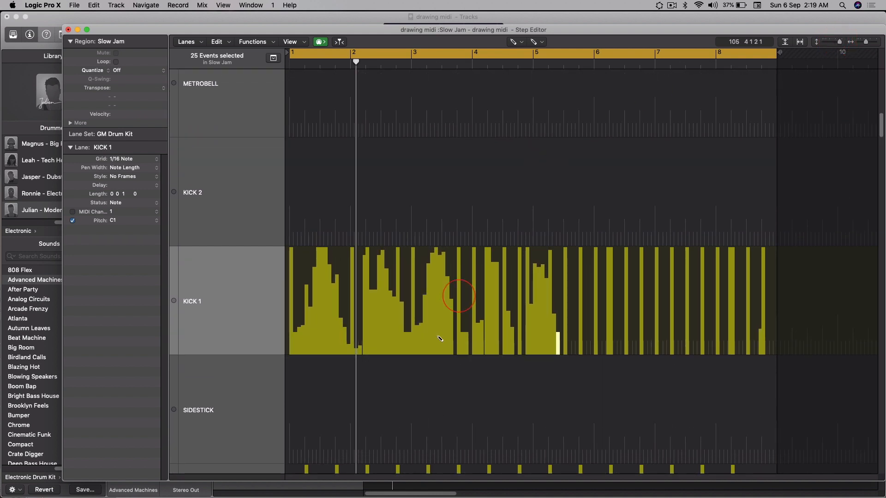
pyautogui.click(563, 347)
pyautogui.moveTo(565, 344)
pyautogui.mouseDown()
pyautogui.moveTo(580, 277)
pyautogui.moveTo(597, 277)
pyautogui.moveTo(614, 255)
pyautogui.moveTo(657, 340)
pyautogui.moveTo(668, 265)
pyautogui.moveTo(679, 260)
pyautogui.moveTo(692, 305)
pyautogui.moveTo(707, 299)
pyautogui.moveTo(722, 255)
pyautogui.moveTo(743, 275)
pyautogui.moveTo(763, 339)
pyautogui.mouseUp()
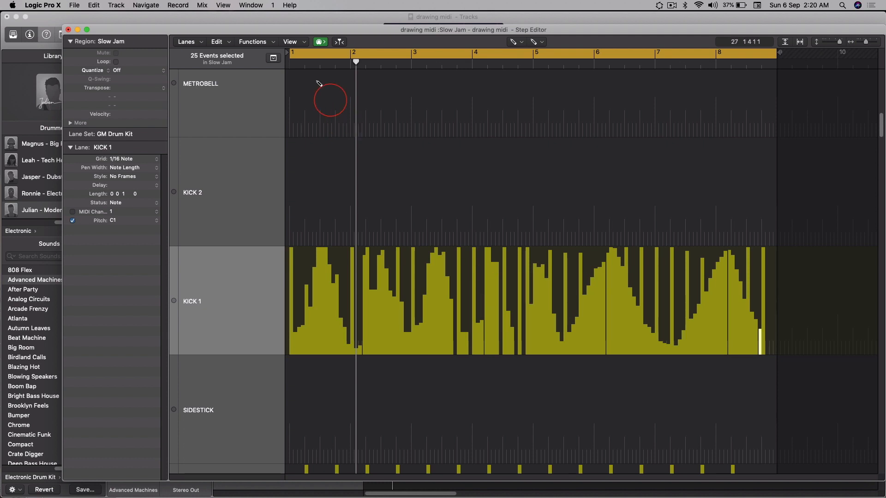
# Play back the drawn KICK 1 notes, then move the Step Editor aside and return to the Tracks window.
pyautogui.press('space')
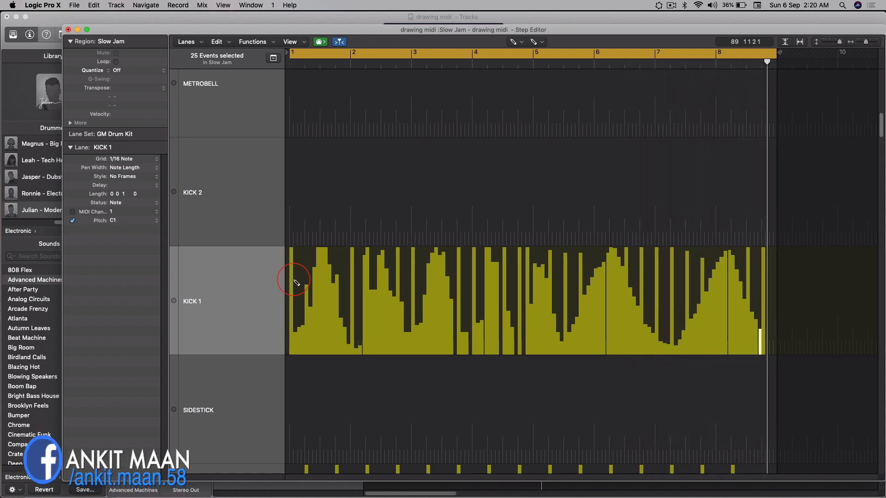
pyautogui.moveTo(382, 32); pyautogui.dragTo(382, 159)
pyautogui.click(273, 95)
pyautogui.press('super+w')
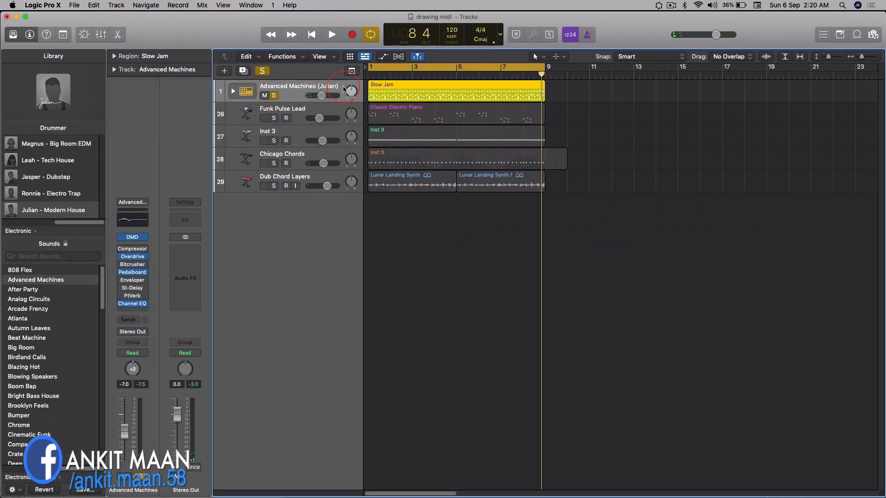
# Open the Step Editor for the Slow Jam region and position its window over the track area.
pyautogui.click(242, 3)
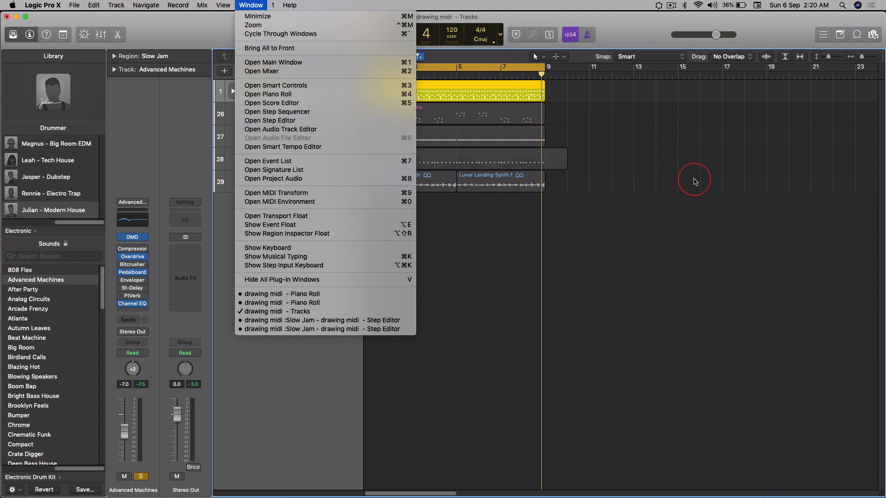
pyautogui.click(465, 88)
pyautogui.click(250, 4)
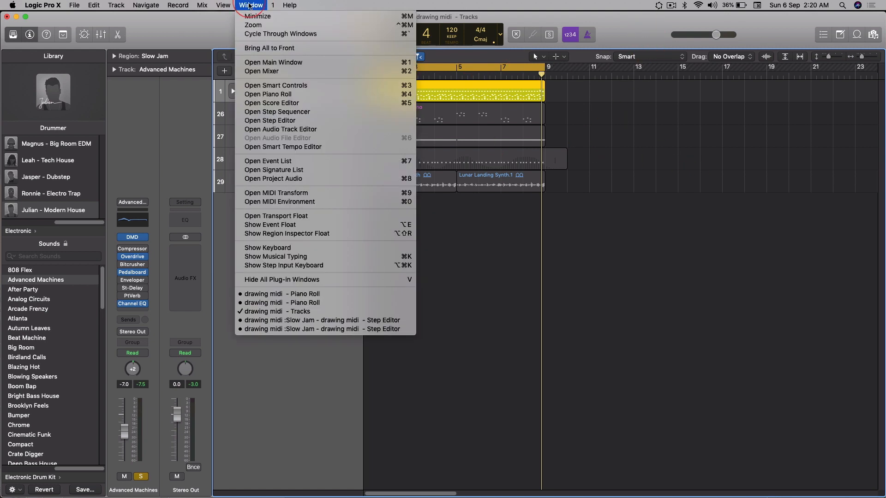
pyautogui.click(264, 121)
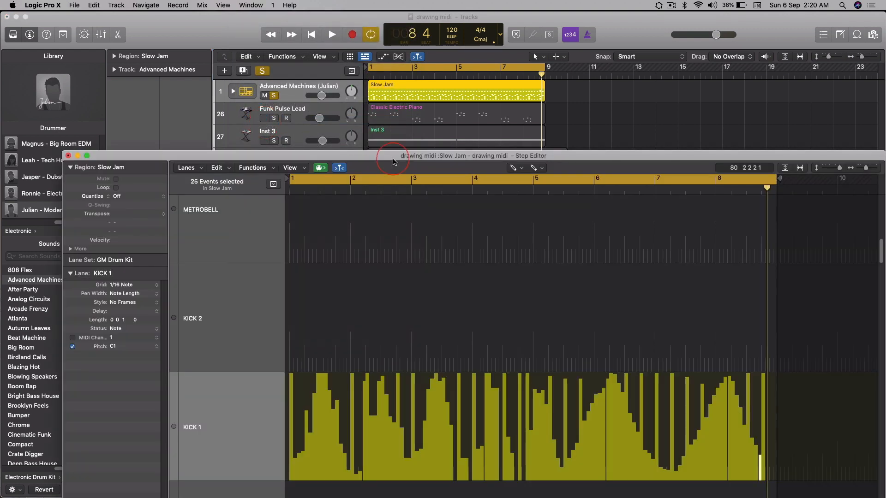
pyautogui.moveTo(380, 157); pyautogui.dragTo(435, 18)
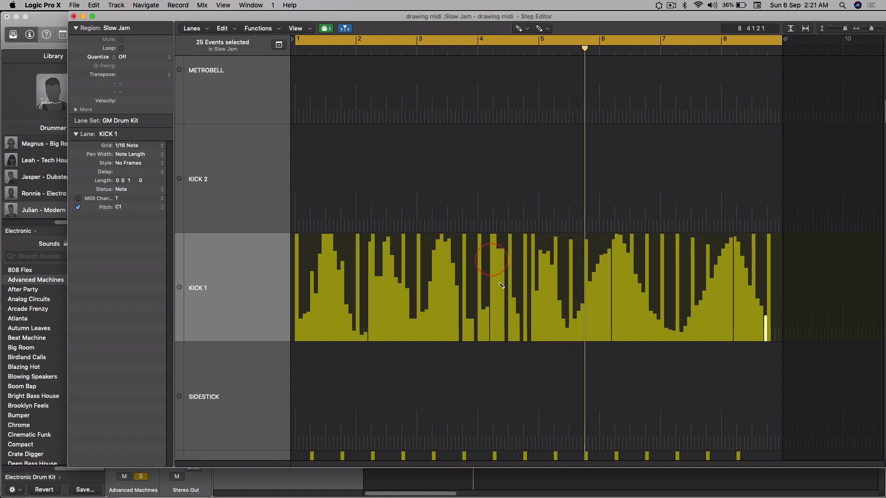
# Draw a rising run of note velocities across bar 1 of the TAMB. lane on the 1/16 grid.
pyautogui.scroll(-5, 489, 233)
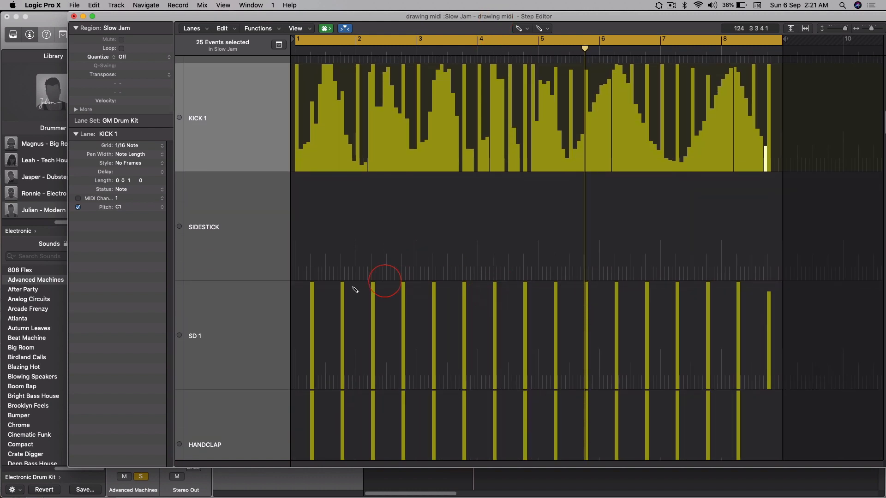
pyautogui.scroll(-15, 299, 381)
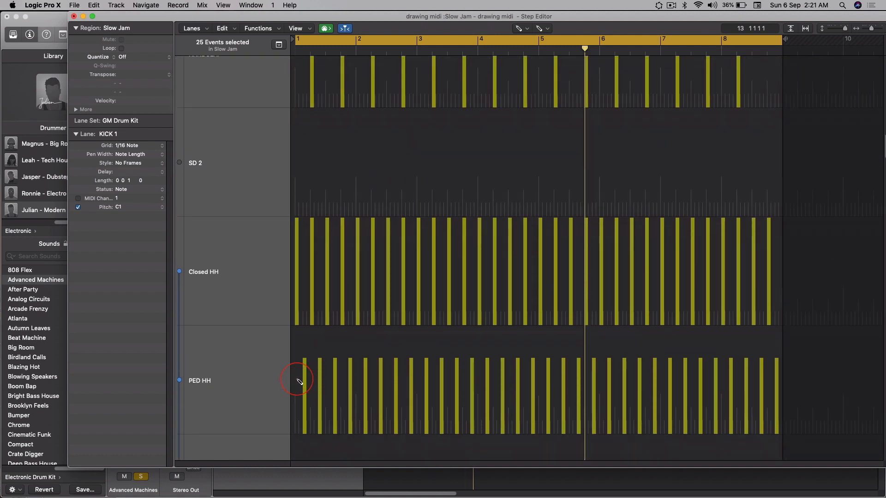
pyautogui.scroll(-15, 299, 381)
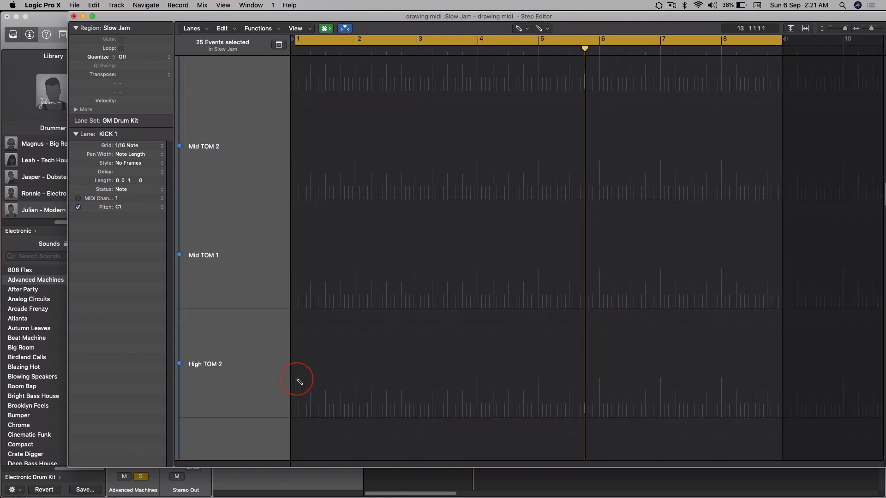
pyautogui.scroll(-1, 299, 381)
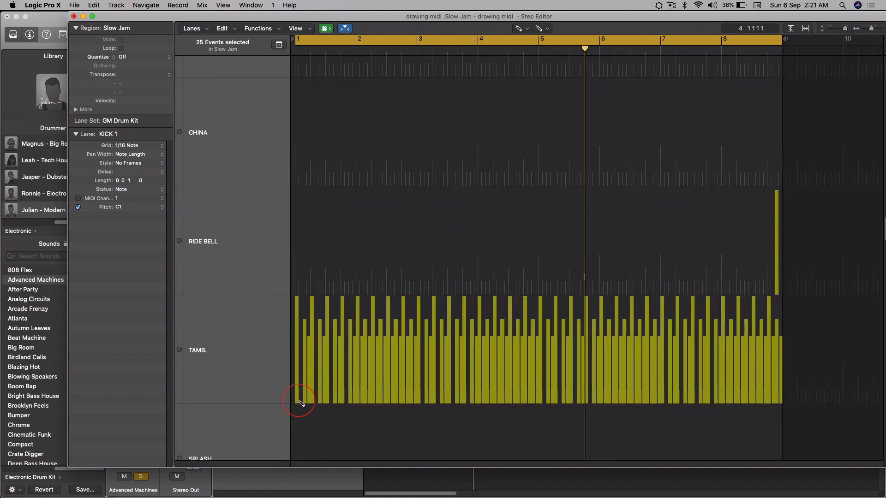
pyautogui.moveTo(300, 402)
pyautogui.mouseDown()
pyautogui.moveTo(348, 317)
pyautogui.moveTo(240, 286)
pyautogui.mouseUp()
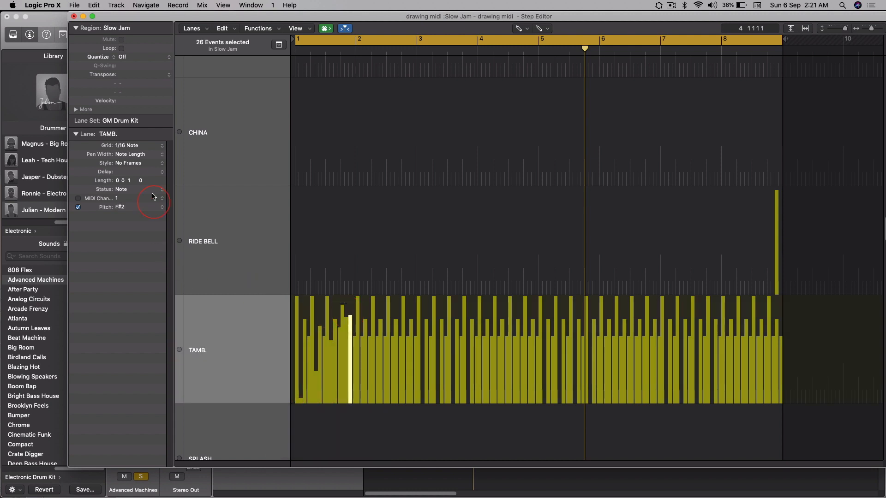
# Set the TAMB. lane's grid to 1/32 Note and its length to 0 0 0 82, redrawing notes in bar 1 at each setting.
pyautogui.click(146, 146)
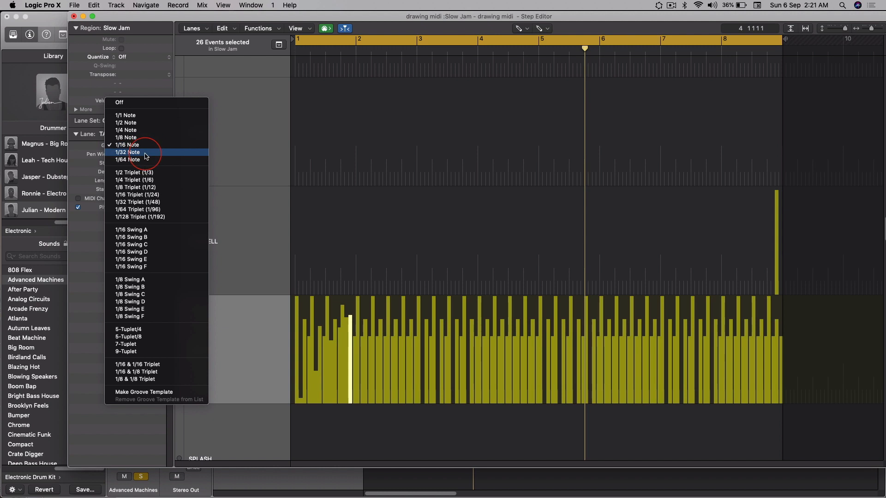
pyautogui.click(124, 152)
pyautogui.moveTo(296, 376)
pyautogui.mouseDown()
pyautogui.moveTo(300, 392)
pyautogui.moveTo(355, 316)
pyautogui.mouseUp()
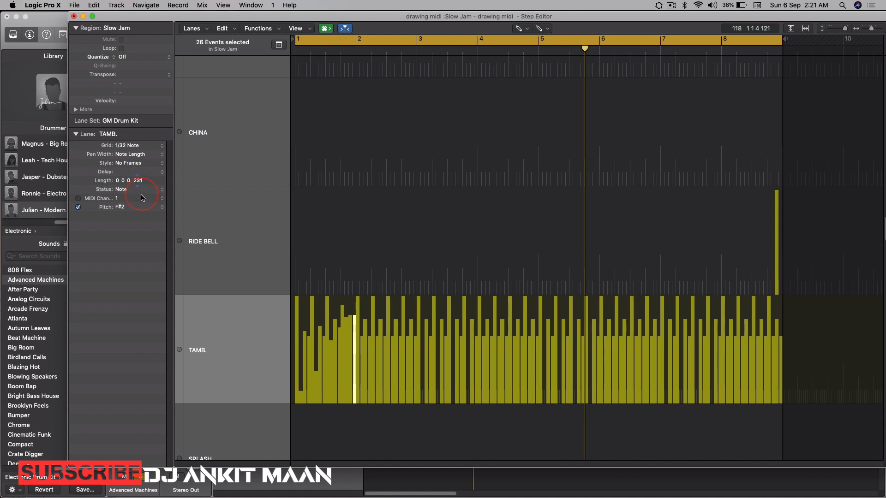
pyautogui.moveTo(139, 222); pyautogui.dragTo(131, 328)
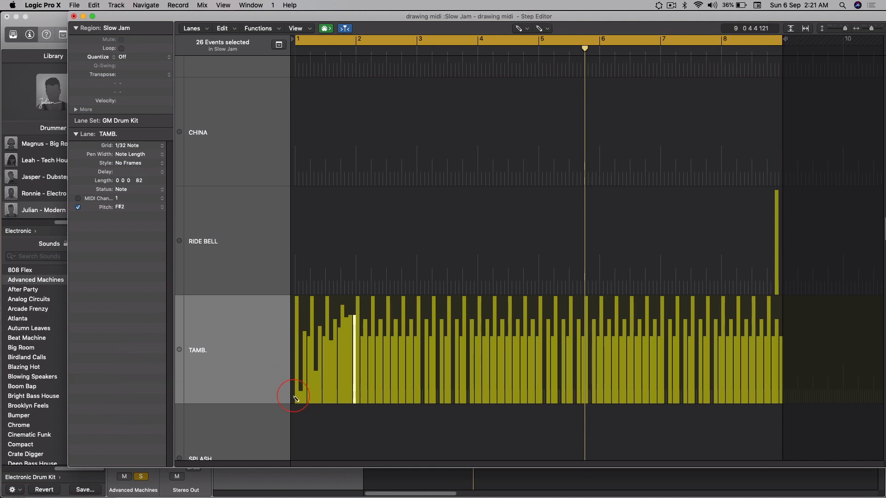
pyautogui.moveTo(298, 401)
pyautogui.mouseDown()
pyautogui.moveTo(296, 317)
pyautogui.moveTo(331, 340)
pyautogui.mouseUp()
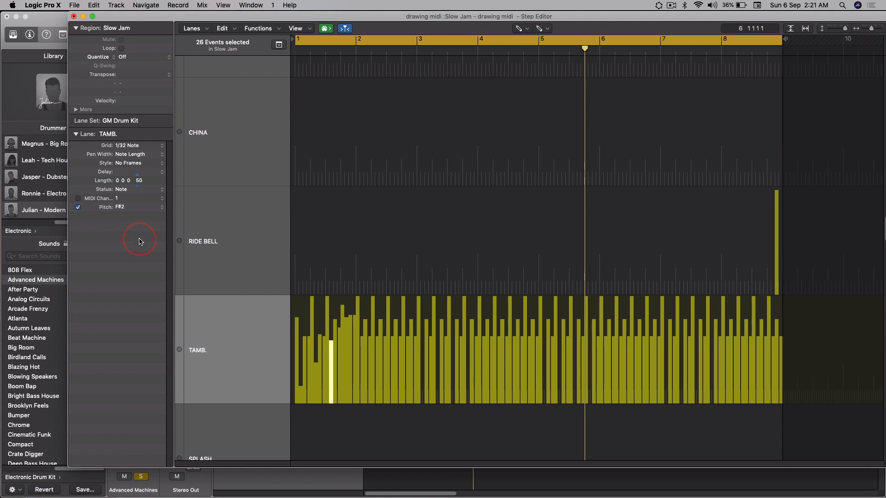
# With the TAMB. lane's length at 0 0 0 50, draw wavy note velocities from bar 1 to mid bar 6 and play the result.
pyautogui.moveTo(301, 402)
pyautogui.mouseDown()
pyautogui.moveTo(318, 355)
pyautogui.moveTo(387, 303)
pyautogui.moveTo(407, 355)
pyautogui.moveTo(449, 408)
pyautogui.mouseUp()
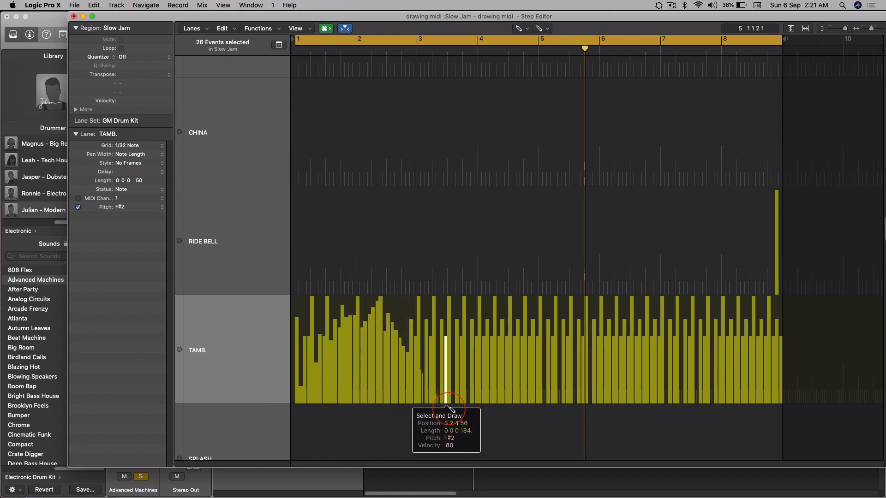
pyautogui.moveTo(498, 318)
pyautogui.mouseDown()
pyautogui.moveTo(495, 304)
pyautogui.moveTo(515, 300)
pyautogui.moveTo(538, 338)
pyautogui.mouseUp()
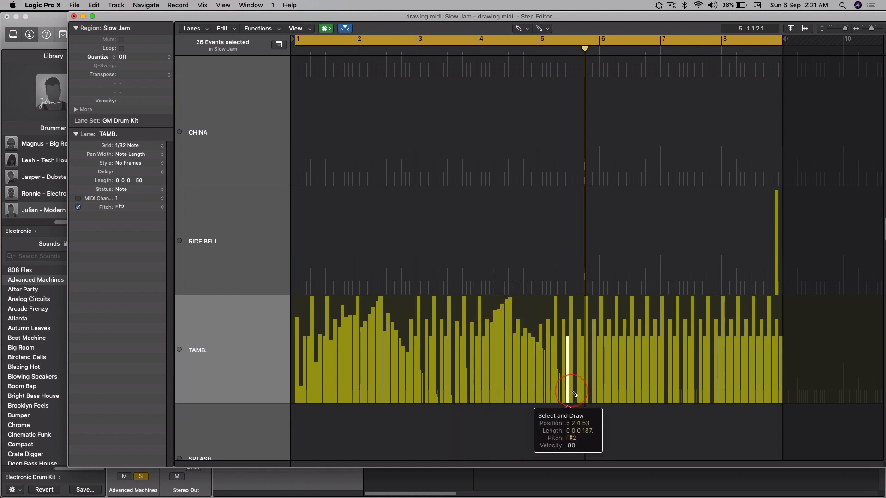
pyautogui.moveTo(594, 375); pyautogui.dragTo(634, 296)
pyautogui.press('space')
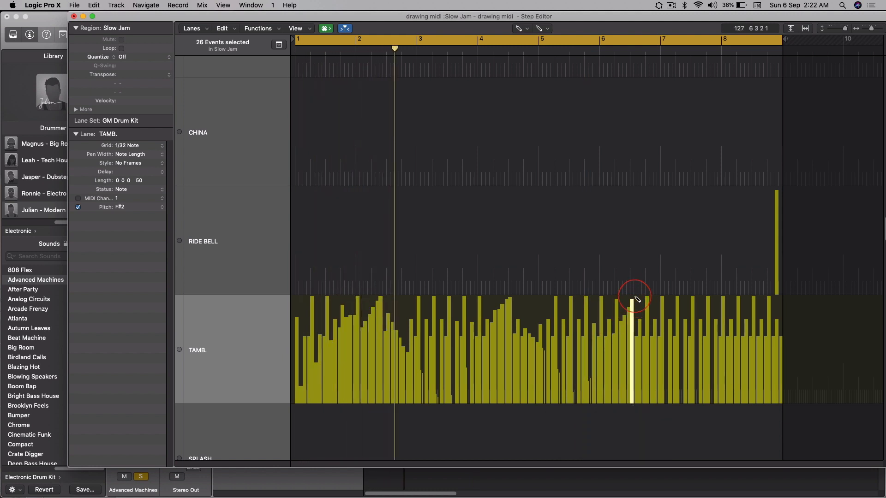
# Switch the Slow Jam region's lane set to Automatic.
pyautogui.scroll(10, 621, 240)
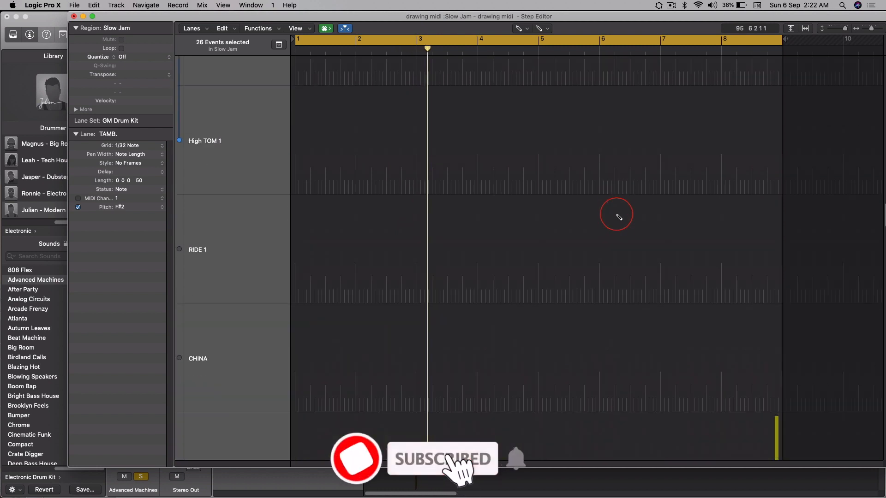
pyautogui.scroll(10, 619, 217)
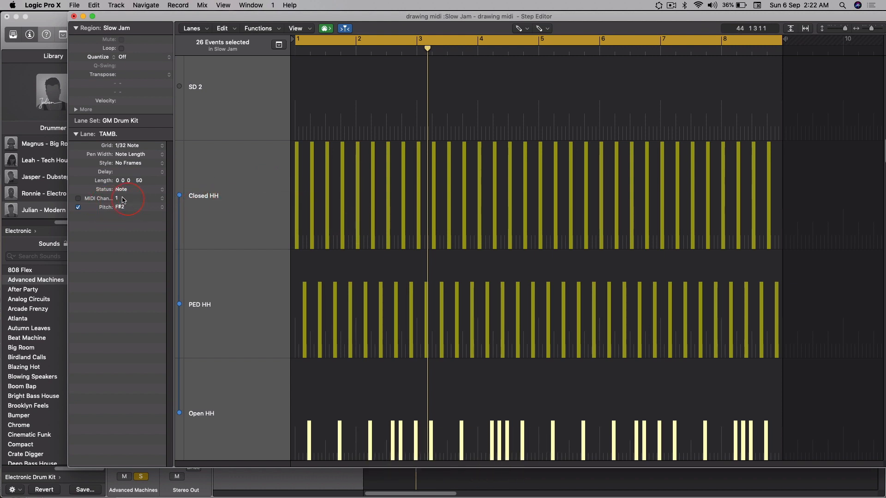
pyautogui.scroll(3, 234, 192)
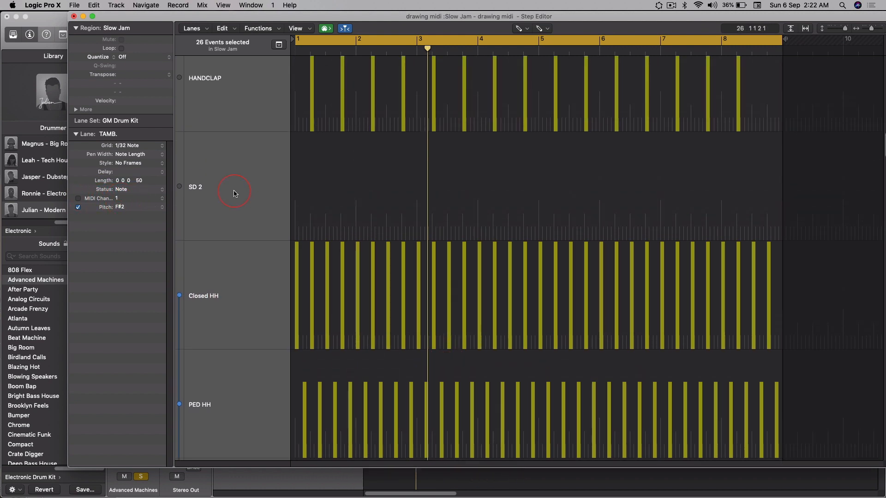
pyautogui.click(128, 122)
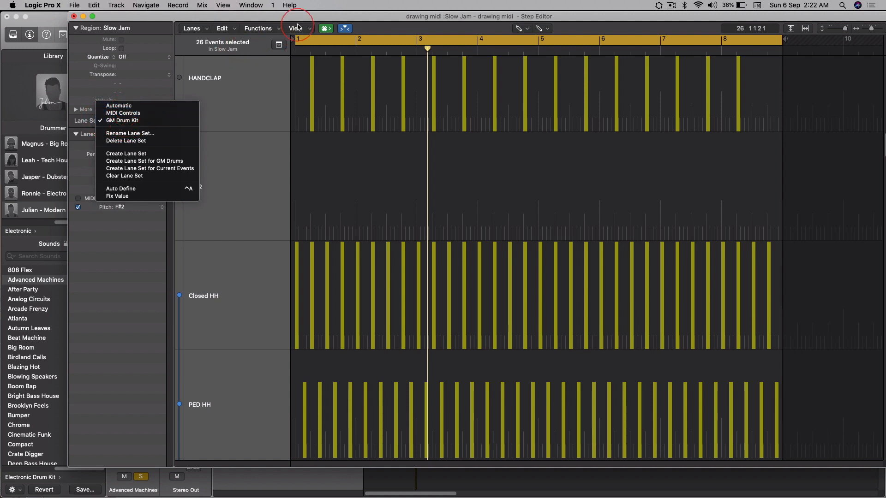
pyautogui.click(119, 106)
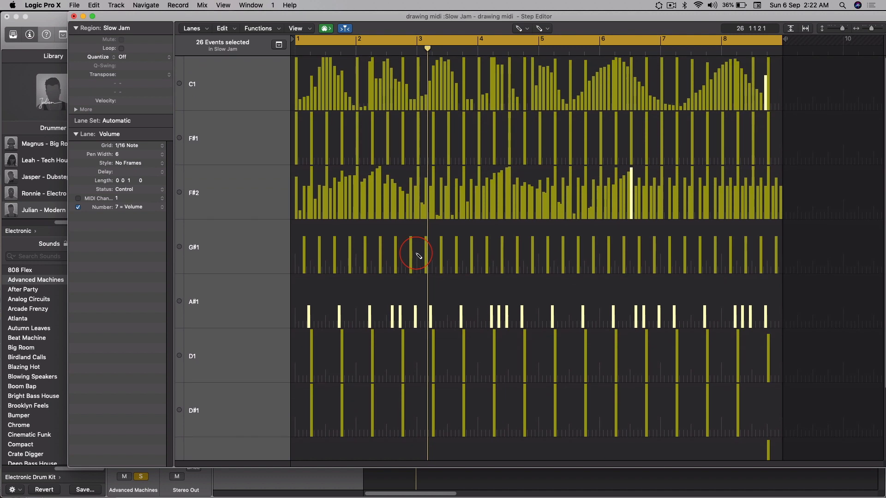